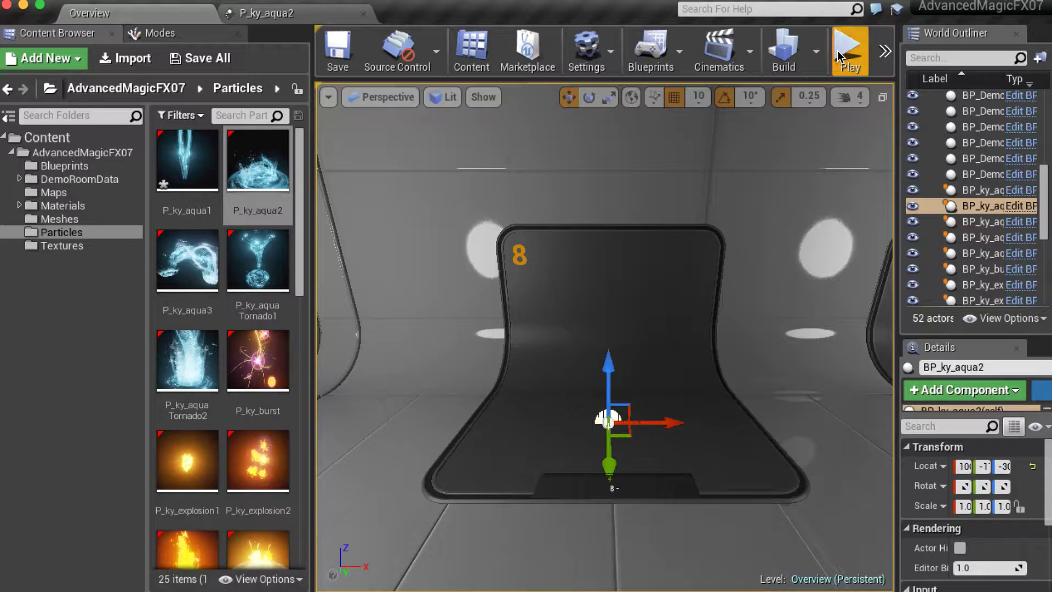
Step: Preview the water effect in Play mode, then bring up the P_ky_aqua2 particle system
{"action": "left_click", "coordinate": [842, 54]}
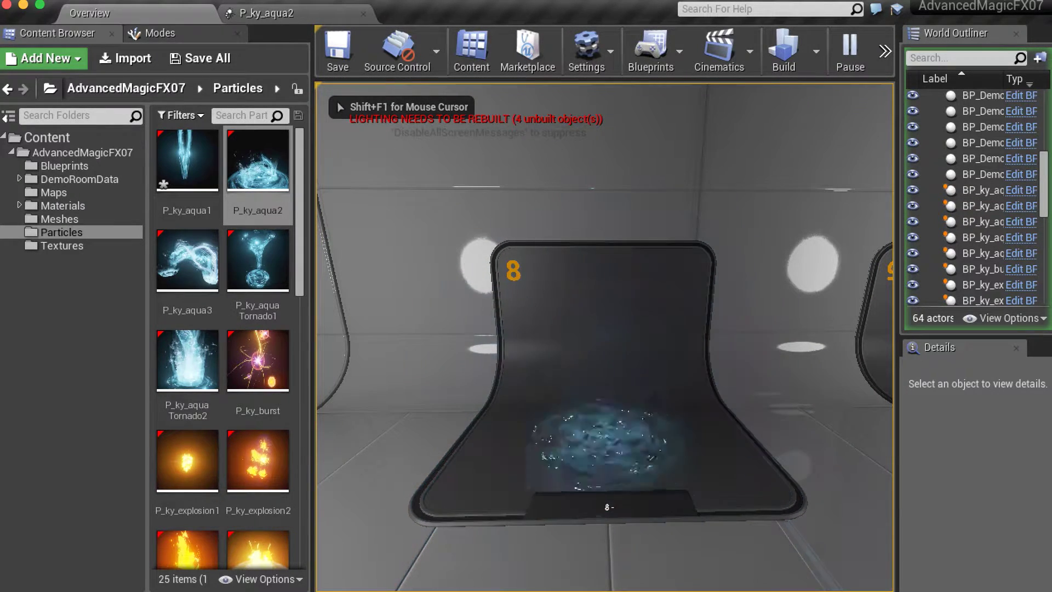
{"action": "key", "text": "Escape"}
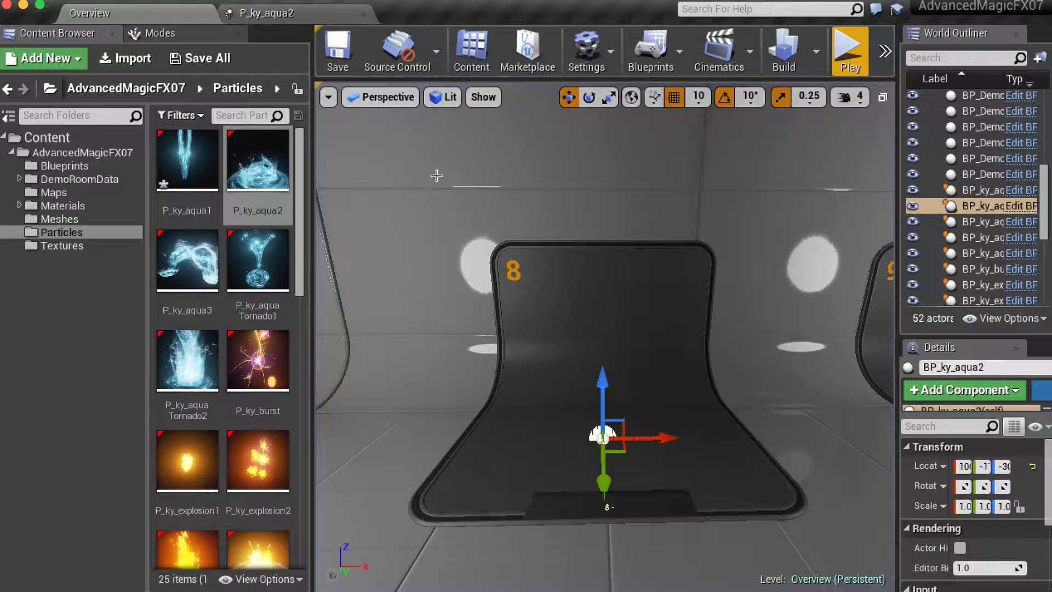
{"action": "left_click", "coordinate": [283, 14]}
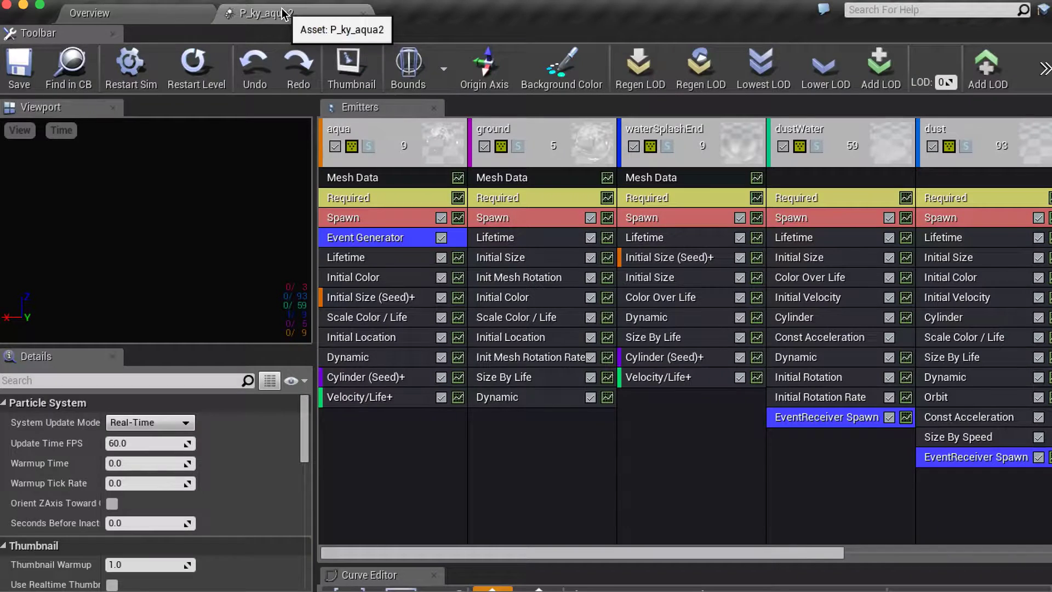
Step: Add a Color > Scale Color / Life module to the aqua emitter
{"action": "left_click", "coordinate": [390, 459]}
{"action": "right_click", "coordinate": [390, 459]}
{"action": "mouse_move", "coordinate": [405, 370]}
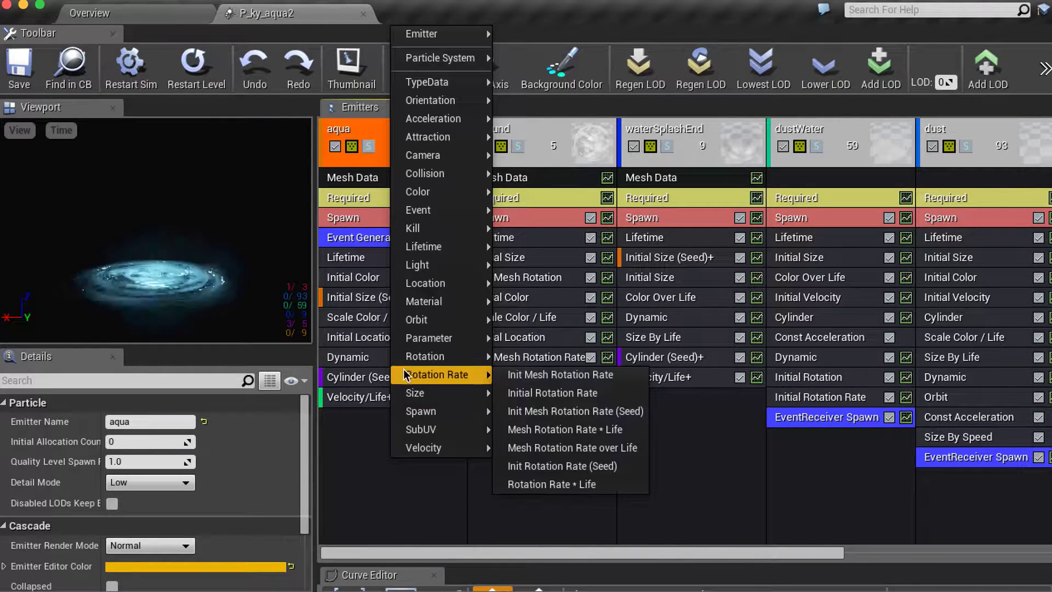
{"action": "mouse_move", "coordinate": [422, 215]}
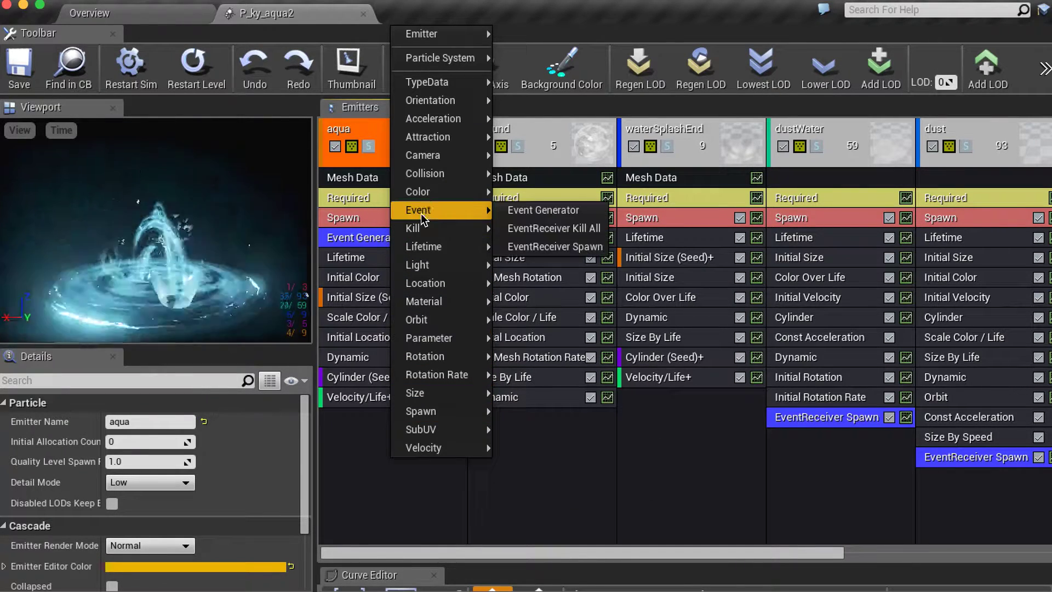
{"action": "mouse_move", "coordinate": [424, 192]}
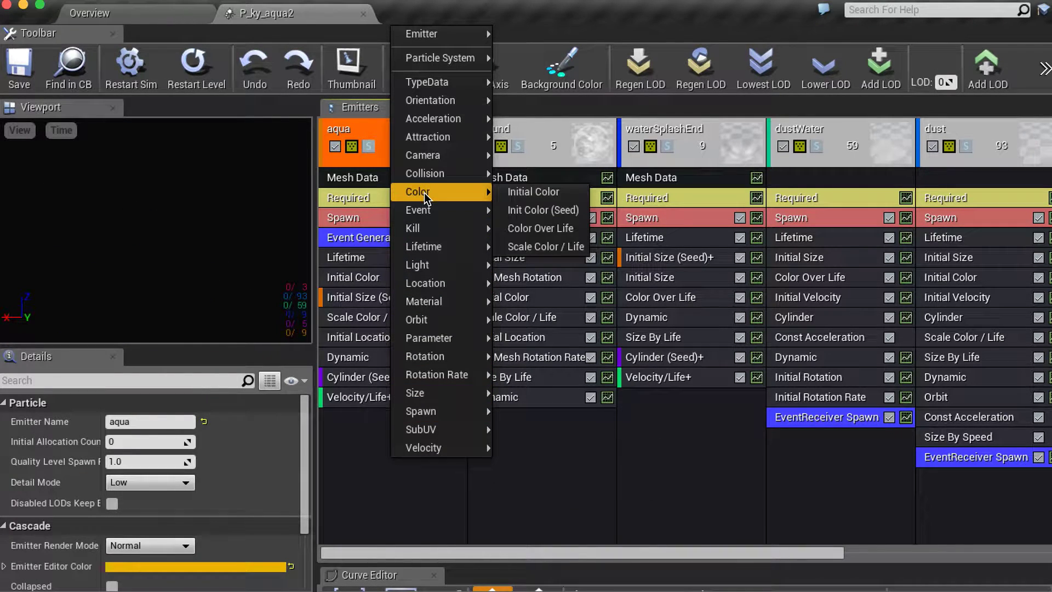
{"action": "left_click", "coordinate": [532, 244]}
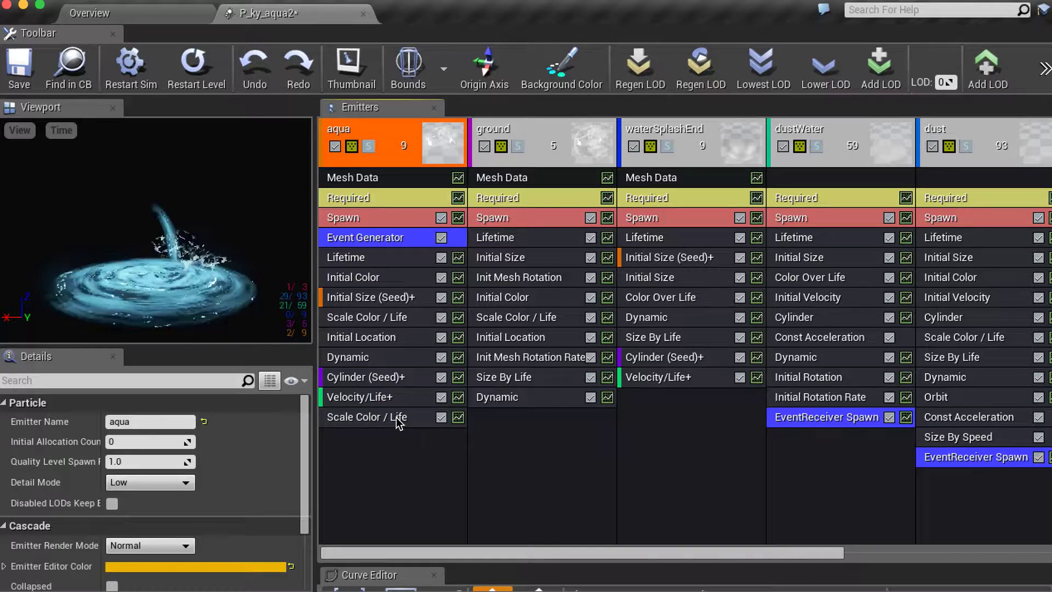
Step: Share that module with the ground, waterSplashEnd, dustWater, dust and light emitters
{"action": "left_click_drag", "start_coordinate": [398, 423], "coordinate": [526, 459], "text": "shift"}
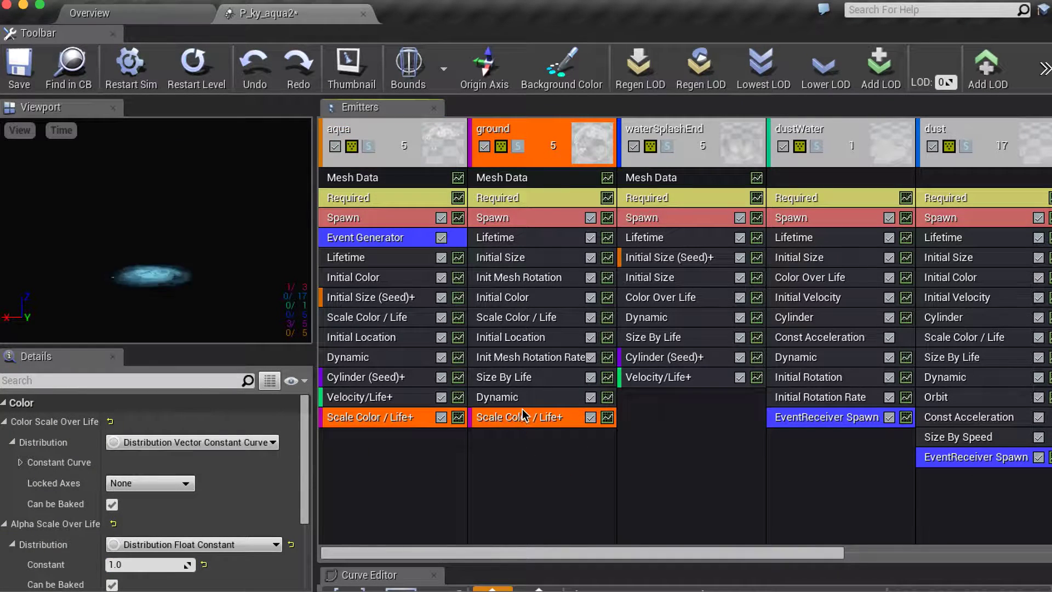
{"action": "left_click_drag", "start_coordinate": [532, 421], "coordinate": [639, 458], "text": "shift"}
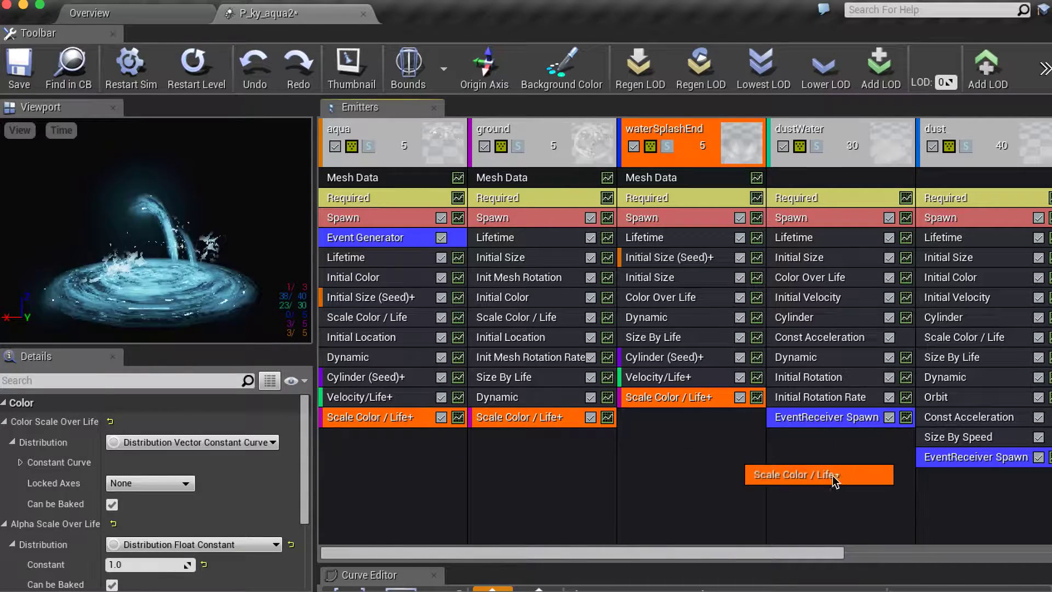
{"action": "left_click_drag", "start_coordinate": [708, 393], "coordinate": [833, 475], "text": "shift"}
{"action": "scroll", "coordinate": [923, 549], "scroll_direction": "down", "scroll_amount": 5}
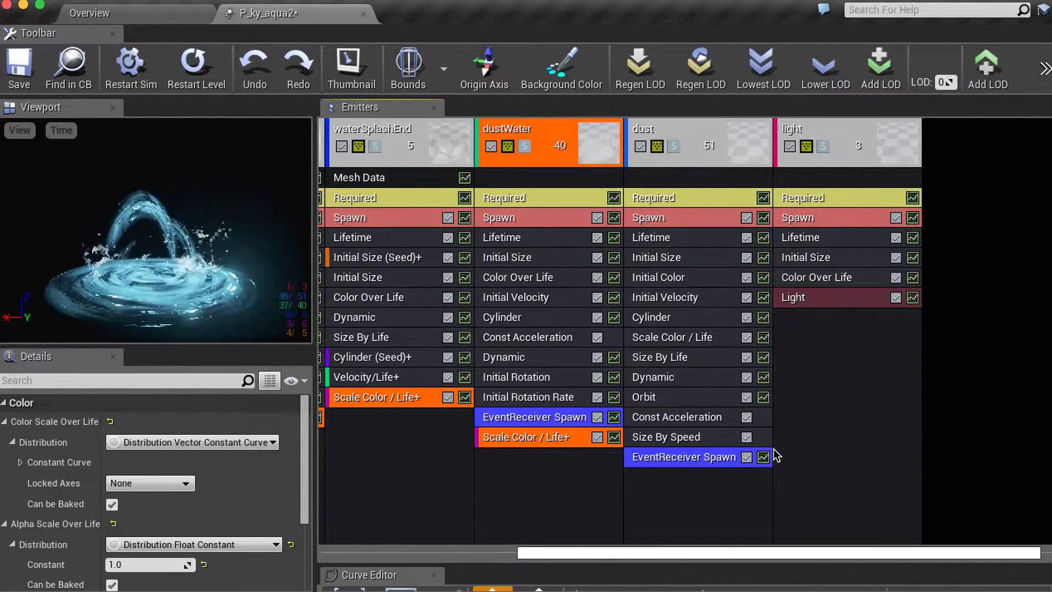
{"action": "left_click_drag", "start_coordinate": [703, 520], "coordinate": [703, 512], "text": "shift"}
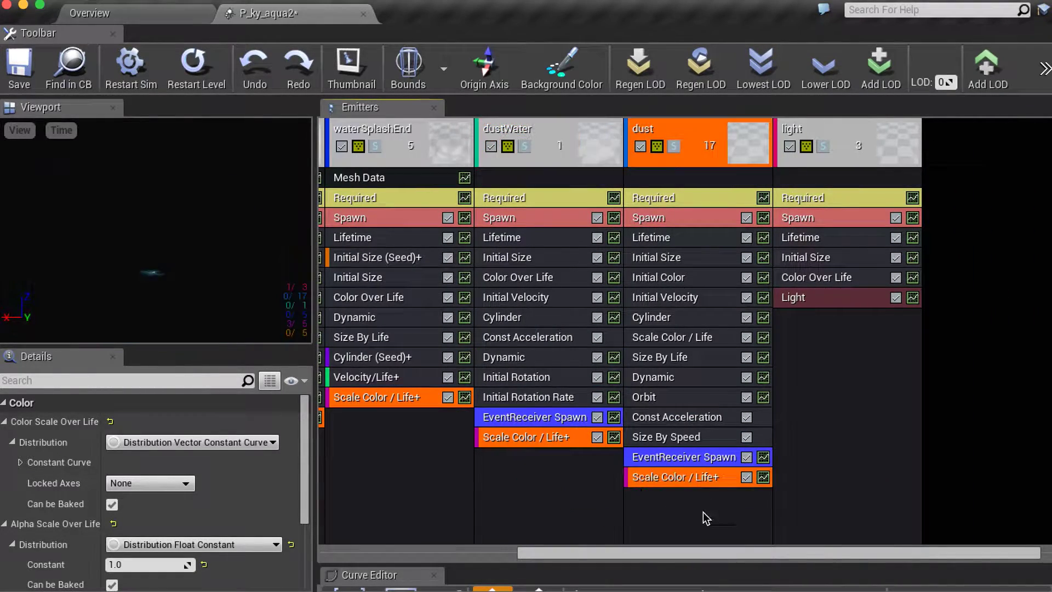
{"action": "left_click_drag", "start_coordinate": [724, 476], "coordinate": [817, 467], "text": "shift"}
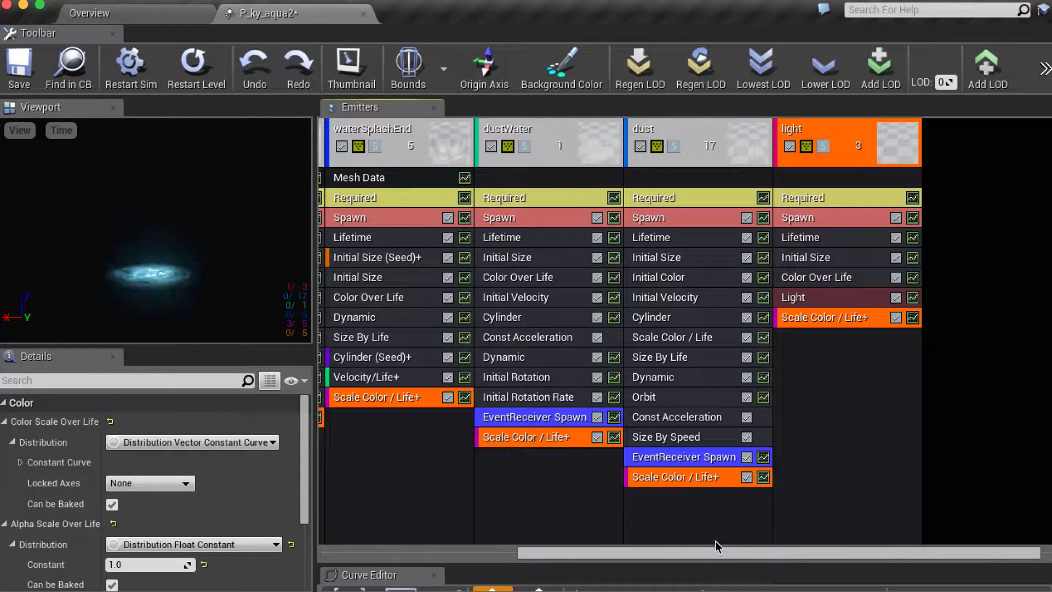
{"action": "scroll", "coordinate": [693, 556], "scroll_direction": "up", "scroll_amount": 5}
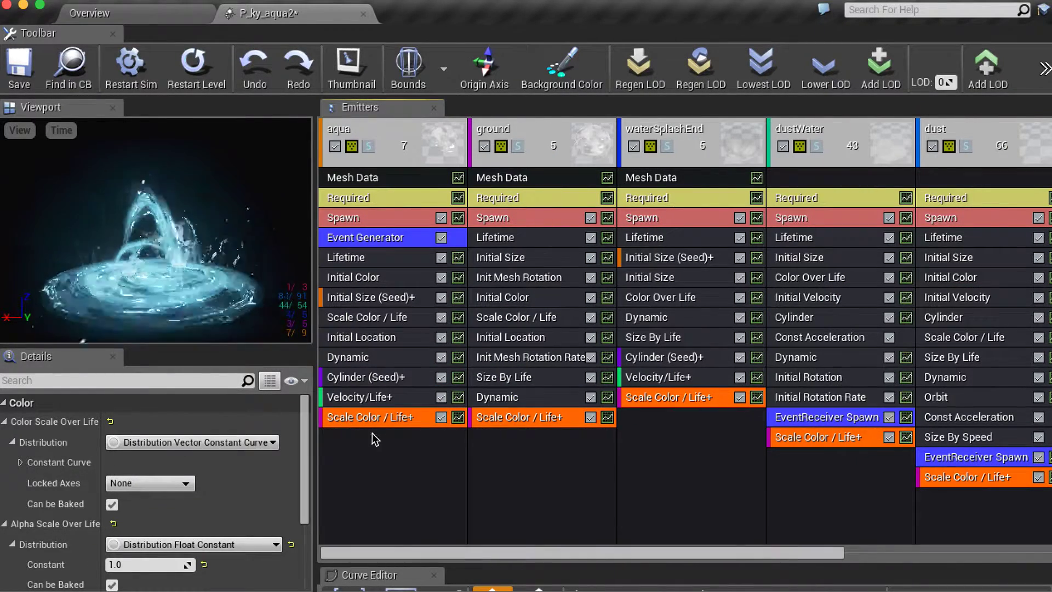
Step: Switch aqua's Scale Color / Life distribution to a single constant colour
{"action": "left_click", "coordinate": [394, 419]}
{"action": "left_click", "coordinate": [176, 442]}
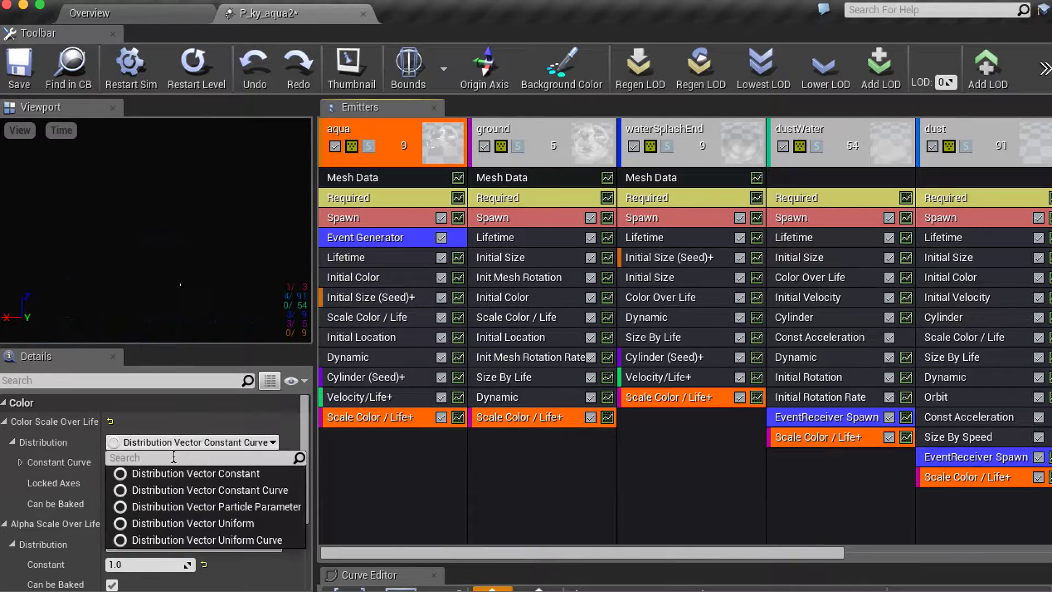
{"action": "left_click", "coordinate": [174, 470]}
{"action": "left_click", "coordinate": [165, 462]}
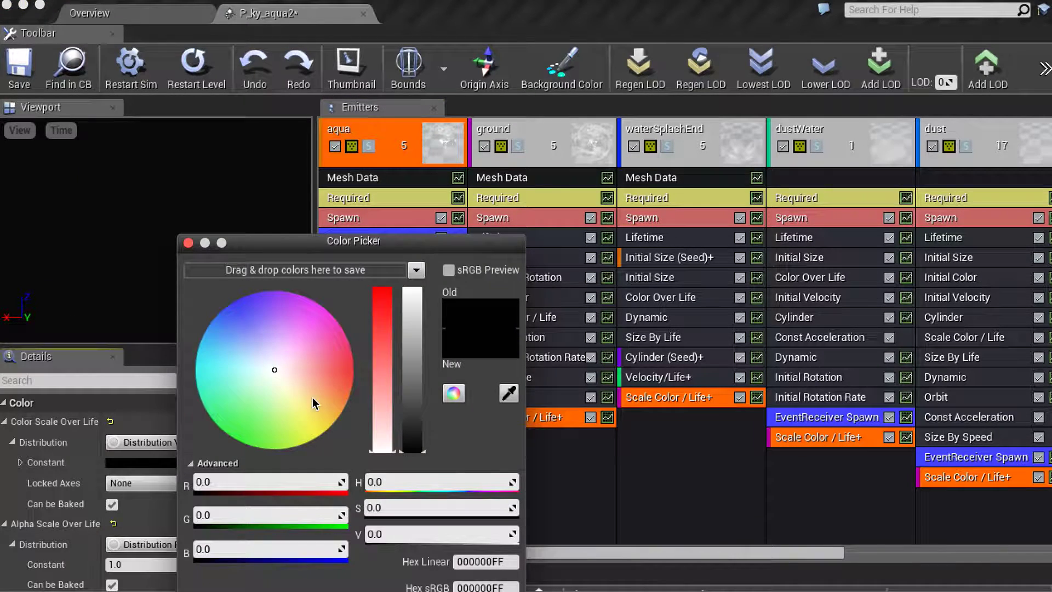
Step: Try blue, mint, orange, red and purple tints at full brightness, with red overbright at 8
{"action": "left_click_drag", "start_coordinate": [415, 314], "coordinate": [412, 288]}
{"action": "left_click", "coordinate": [223, 338]}
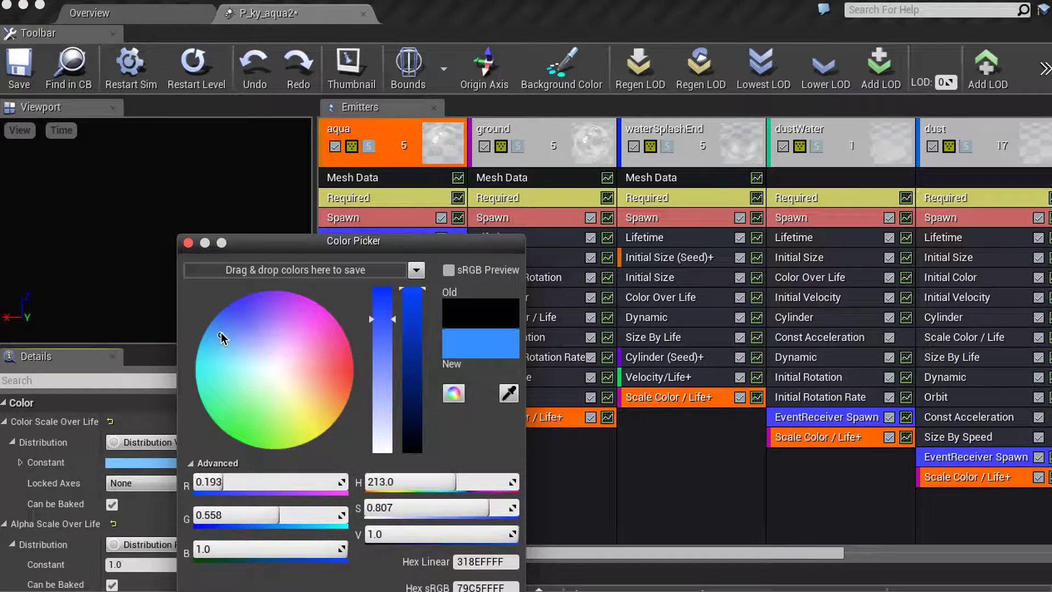
{"action": "left_click_drag", "start_coordinate": [313, 245], "coordinate": [462, 169]}
{"action": "left_click", "coordinate": [375, 312]}
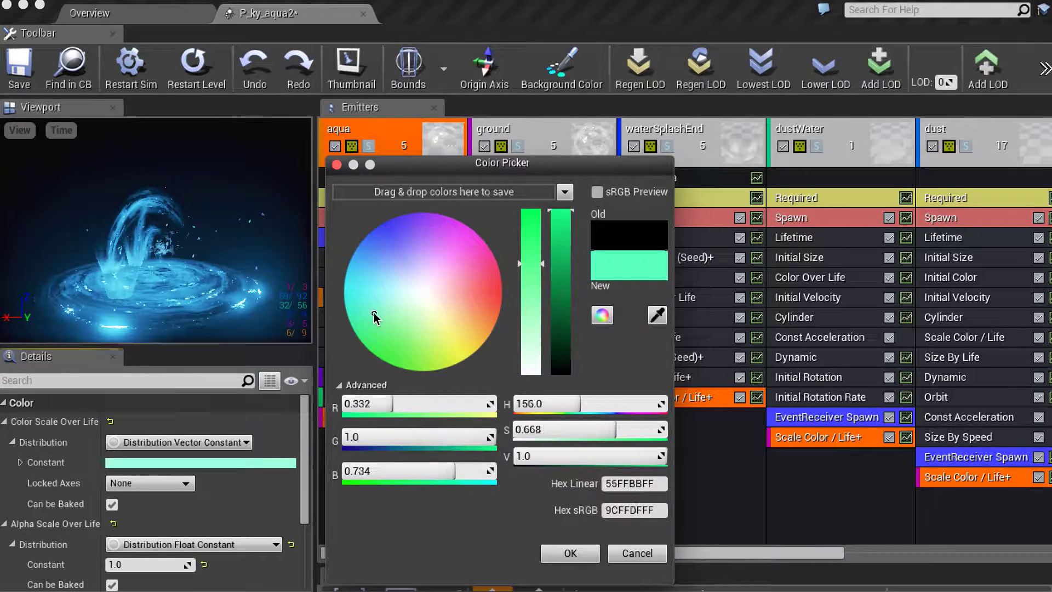
{"action": "left_click", "coordinate": [475, 338]}
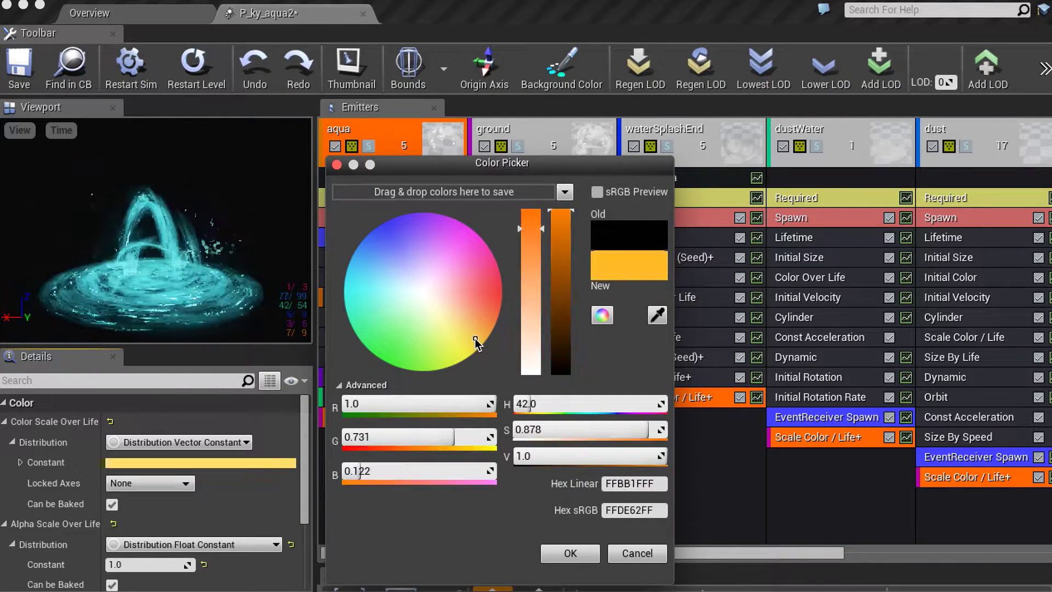
{"action": "left_click", "coordinate": [495, 279]}
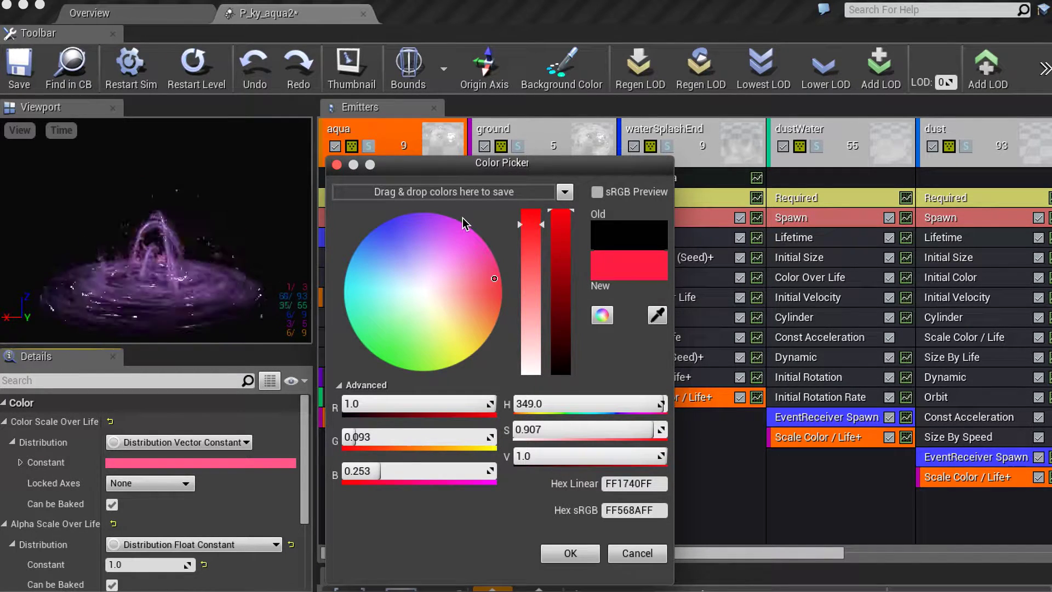
{"action": "left_click", "coordinate": [450, 224]}
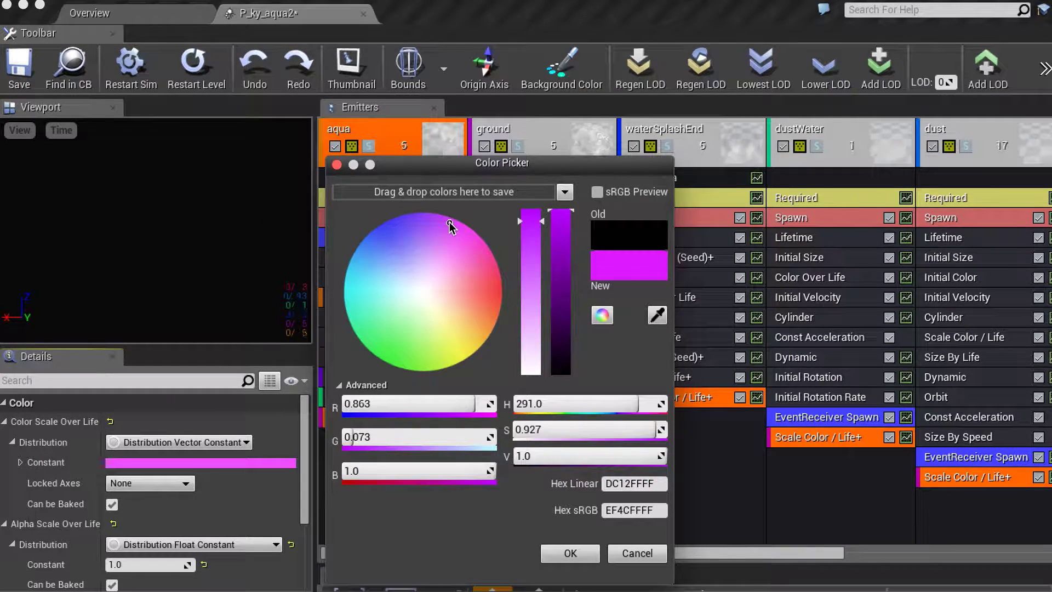
{"action": "left_click", "coordinate": [432, 404]}
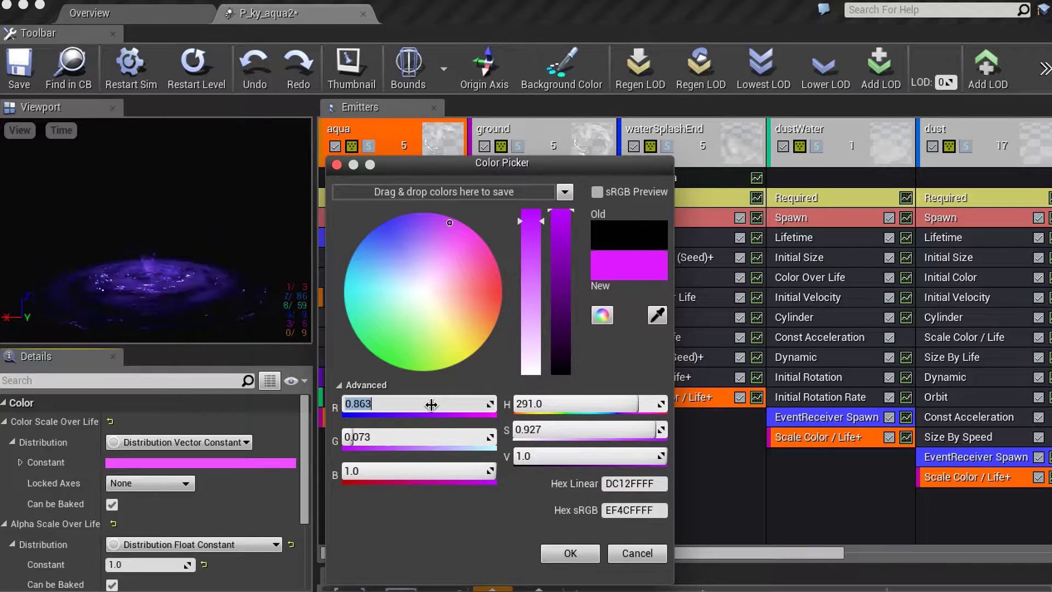
{"action": "type", "text": "8"}
{"action": "key", "text": "Return"}
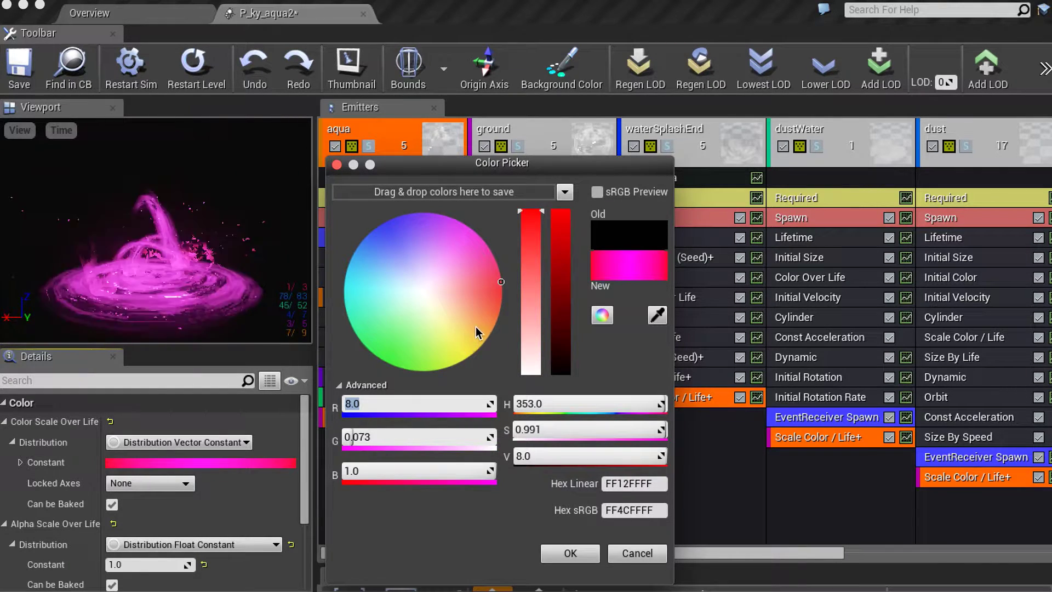
Step: Settle on a bright green constant colour and confirm it
{"action": "left_click", "coordinate": [478, 326]}
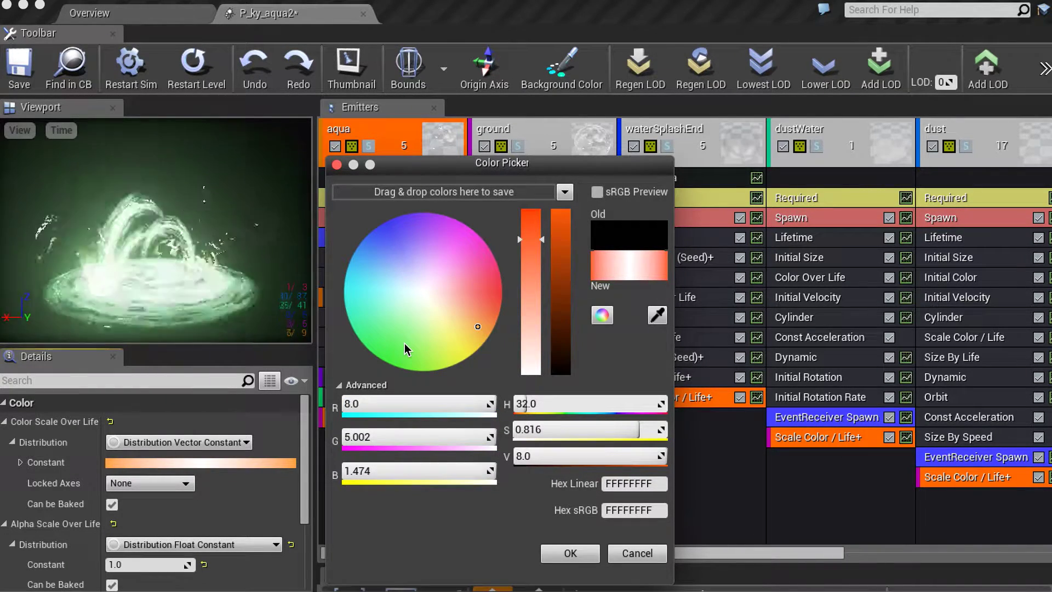
{"action": "left_click", "coordinate": [405, 343]}
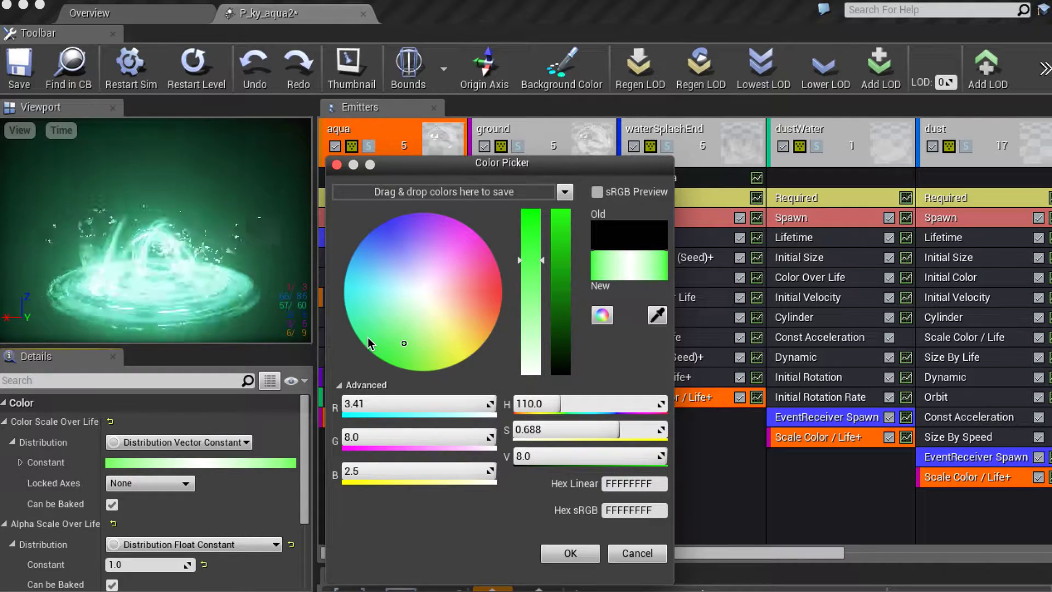
{"action": "left_click", "coordinate": [368, 337]}
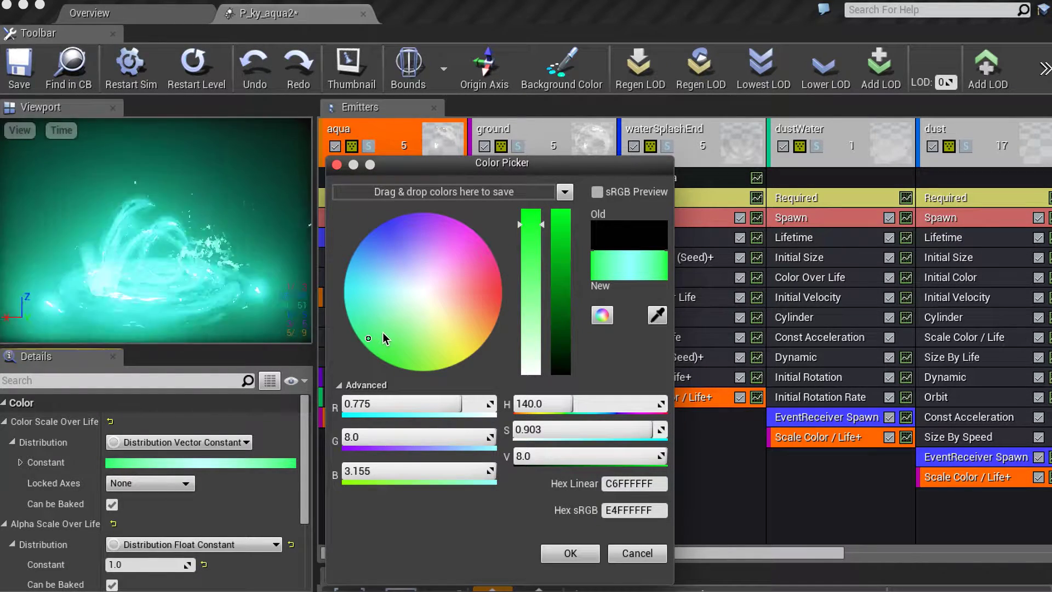
{"action": "left_click", "coordinate": [446, 225]}
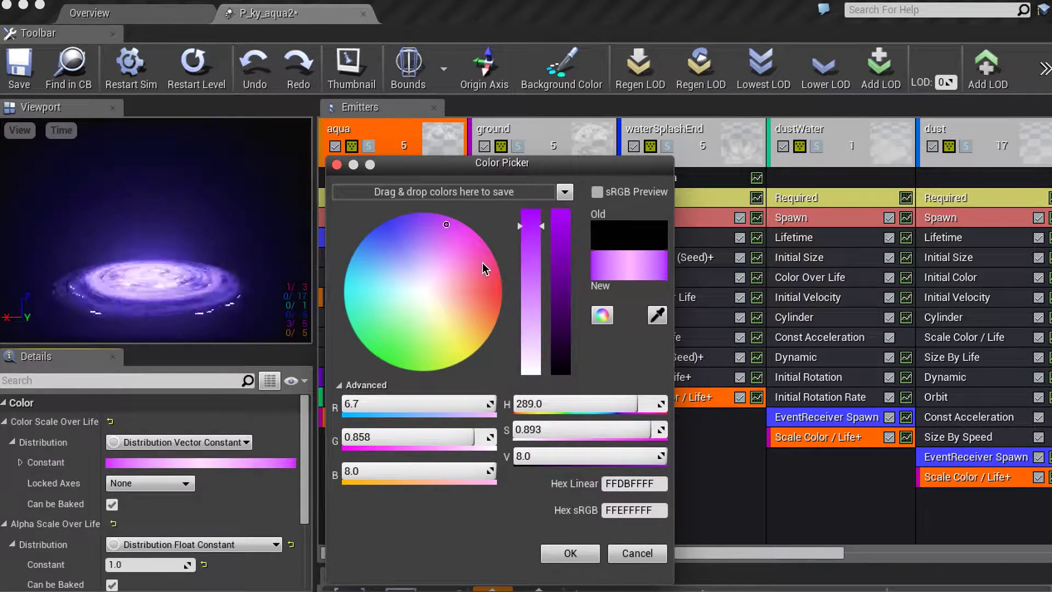
{"action": "left_click", "coordinate": [378, 338]}
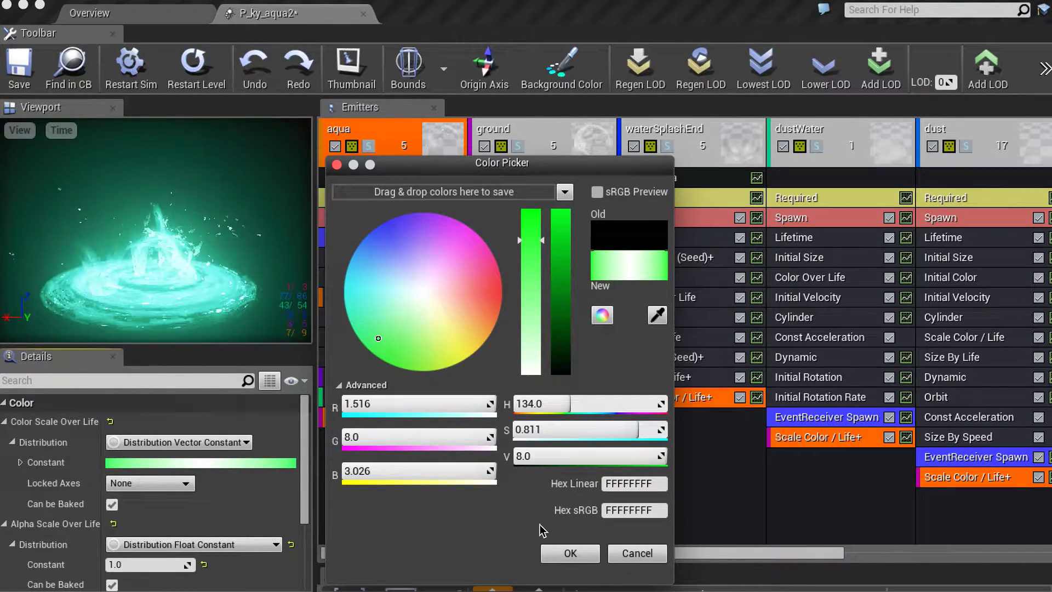
{"action": "left_click", "coordinate": [570, 553]}
{"action": "left_click", "coordinate": [151, 16]}
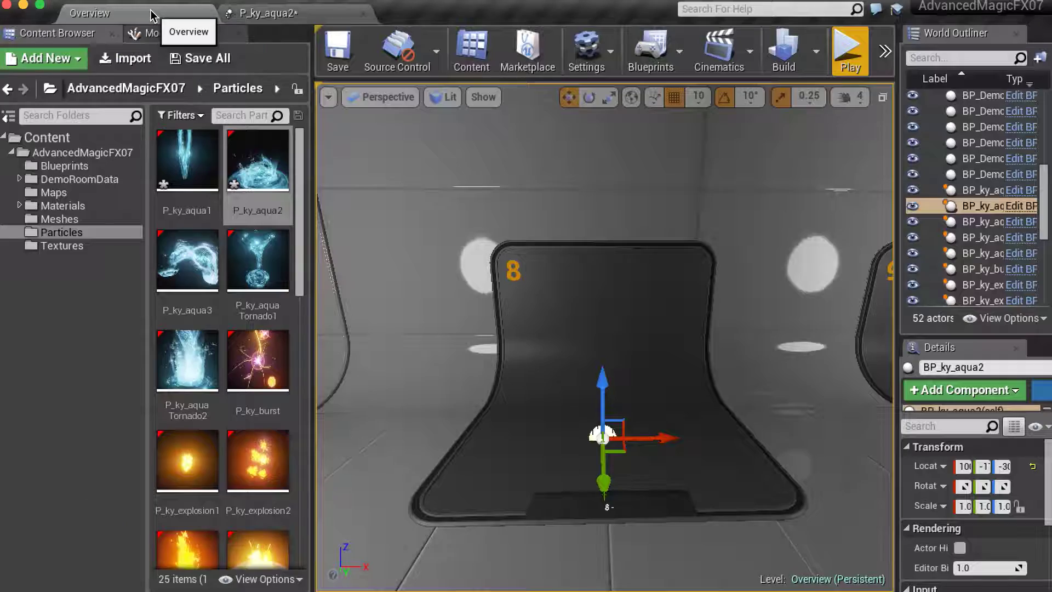
{"action": "left_click", "coordinate": [849, 67]}
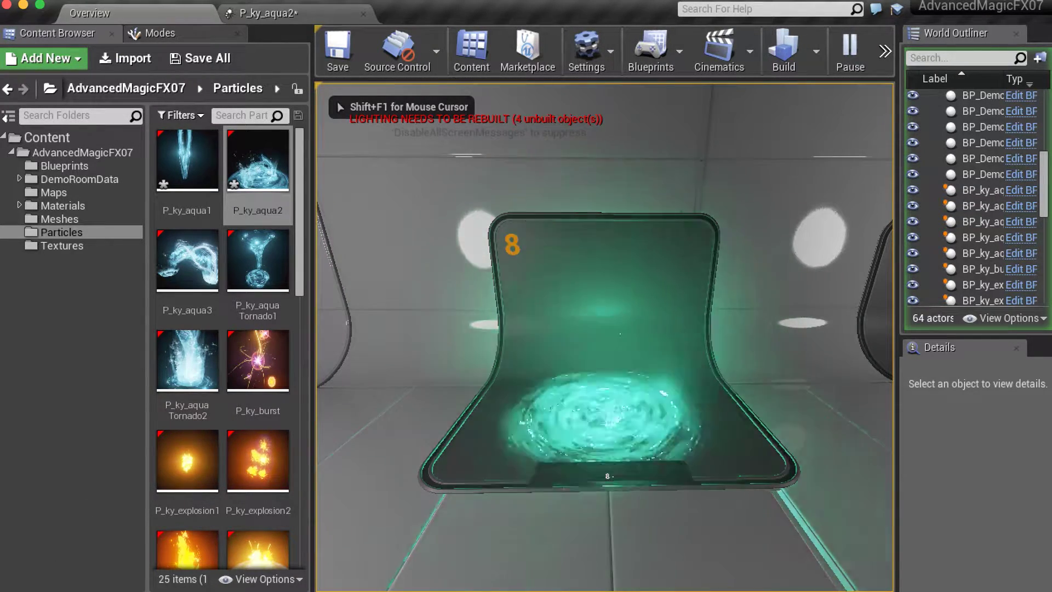
{"action": "key", "text": "Right"}
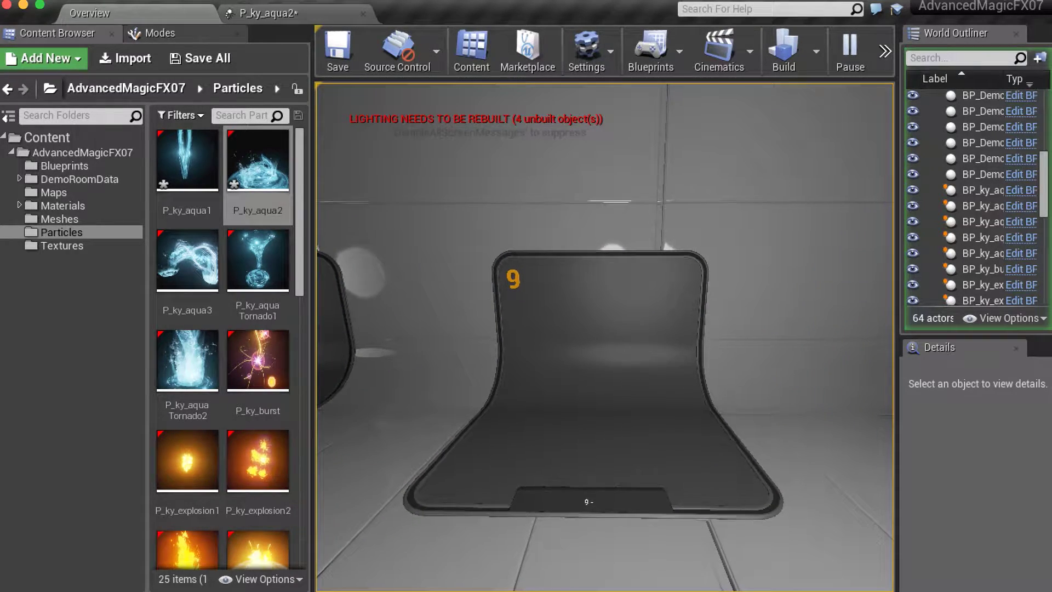
{"action": "key", "text": "Escape"}
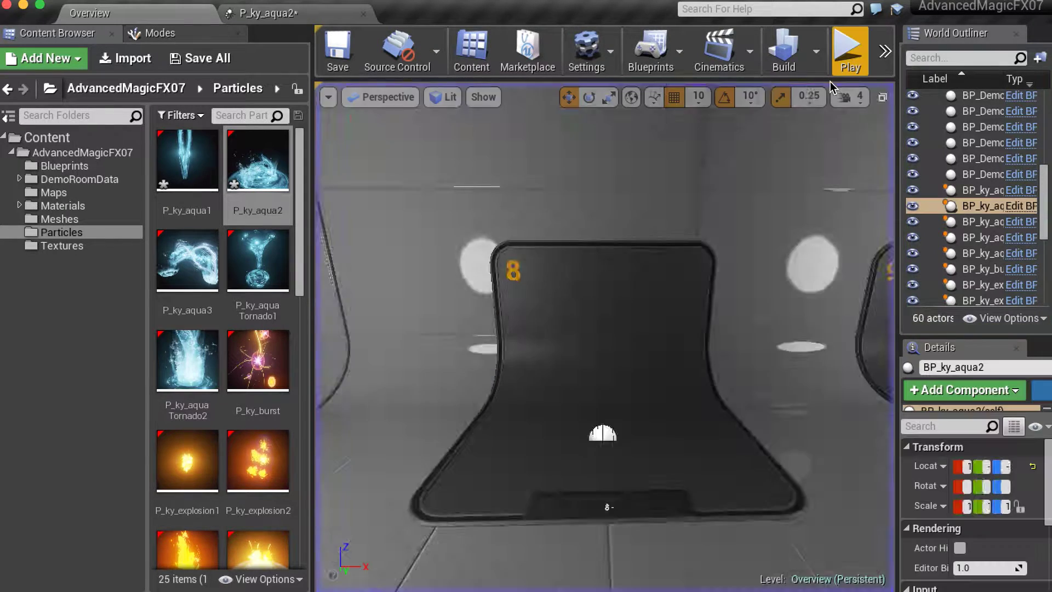
Step: Open P_ky_aqua3 in Cascade and close the P_ky_aqua2 editor
{"action": "double_click", "coordinate": [198, 263]}
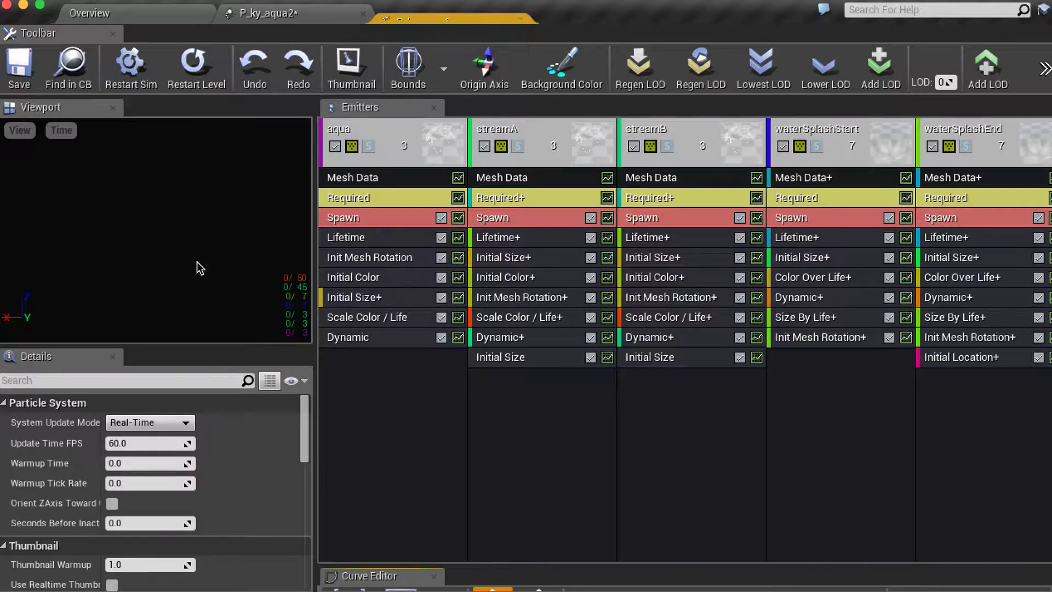
{"action": "left_click", "coordinate": [362, 14]}
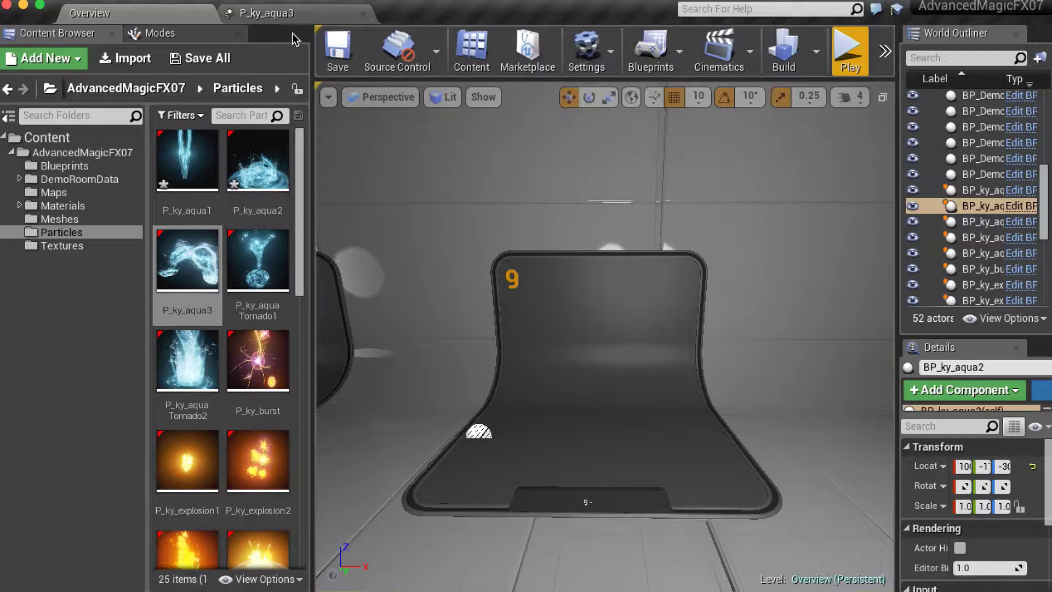
{"action": "left_click", "coordinate": [284, 16]}
Step: Add a Scale Color / Life module to the aqua emitter
{"action": "right_click", "coordinate": [400, 405]}
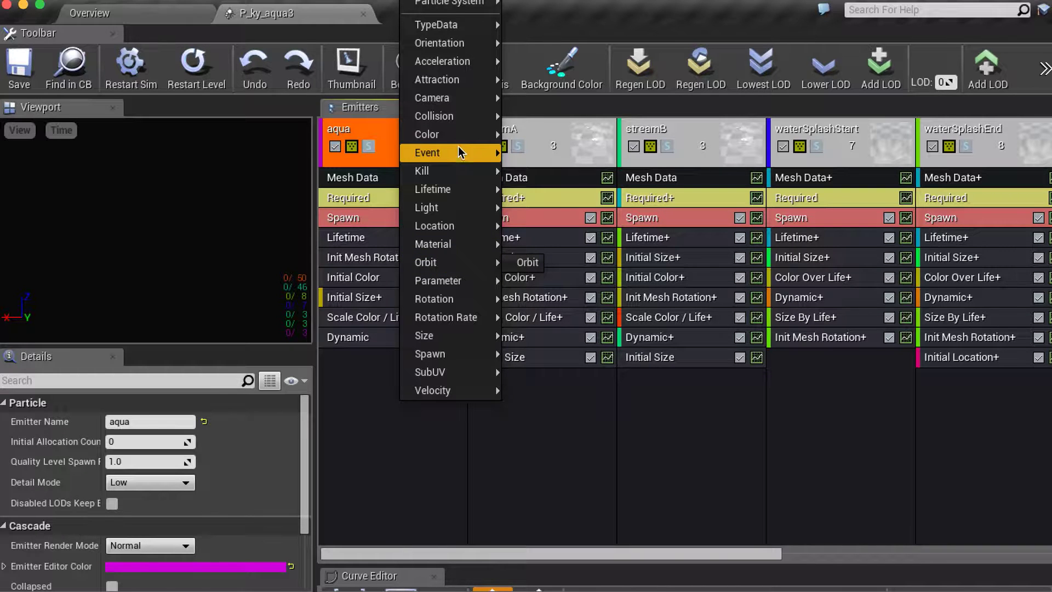
{"action": "mouse_move", "coordinate": [463, 134]}
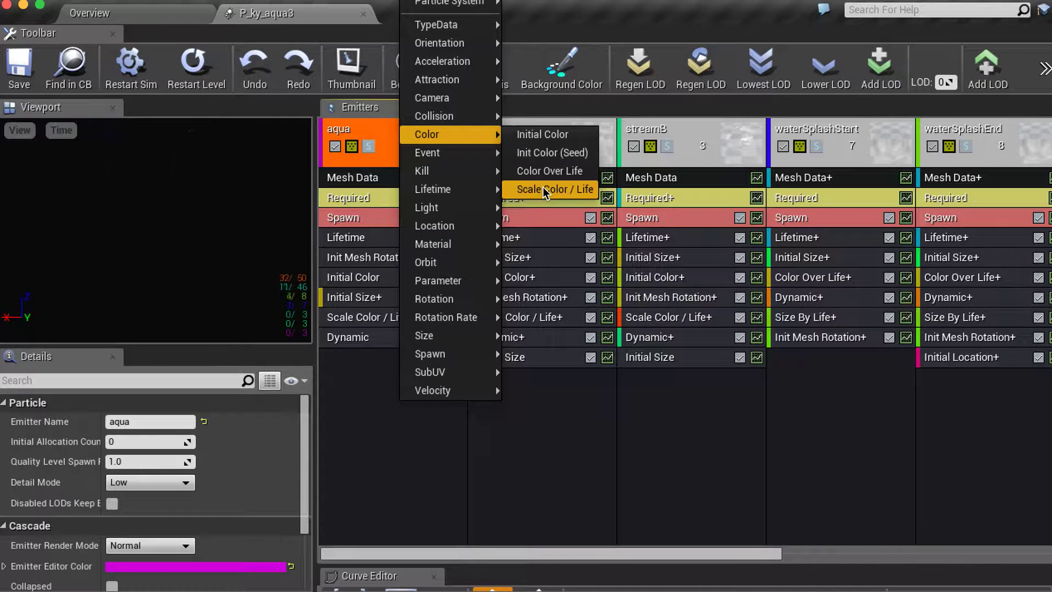
{"action": "left_click", "coordinate": [545, 188]}
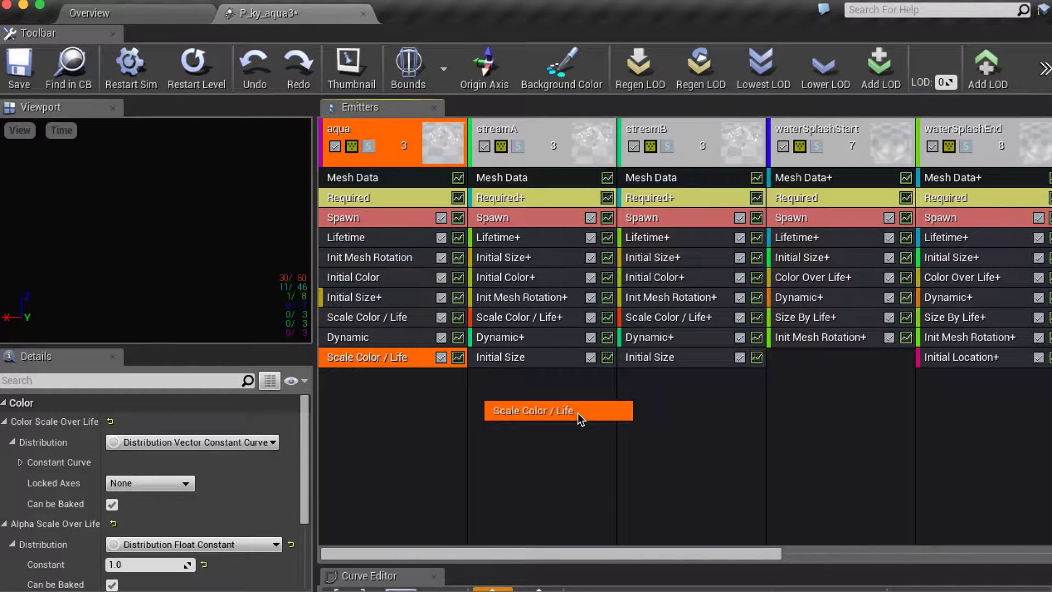
Step: Share the module with streamA, streamB, waterSplashStart, waterSplashEnd and dustWaterEnd, then restart the simulation
{"action": "left_click_drag", "start_coordinate": [422, 359], "coordinate": [578, 413], "text": "shift"}
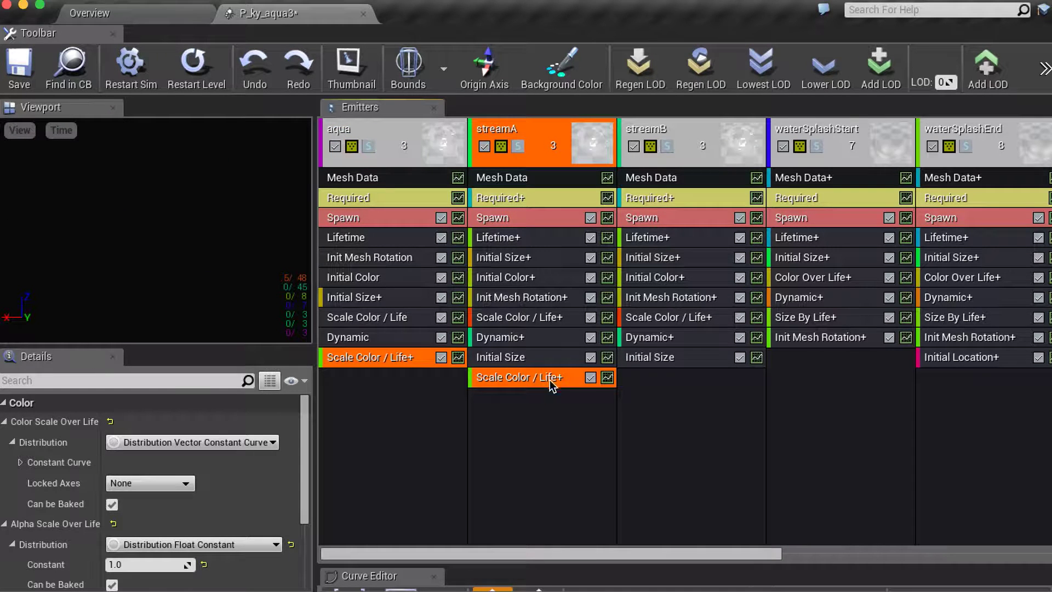
{"action": "left_click_drag", "start_coordinate": [536, 379], "coordinate": [721, 417], "text": "shift"}
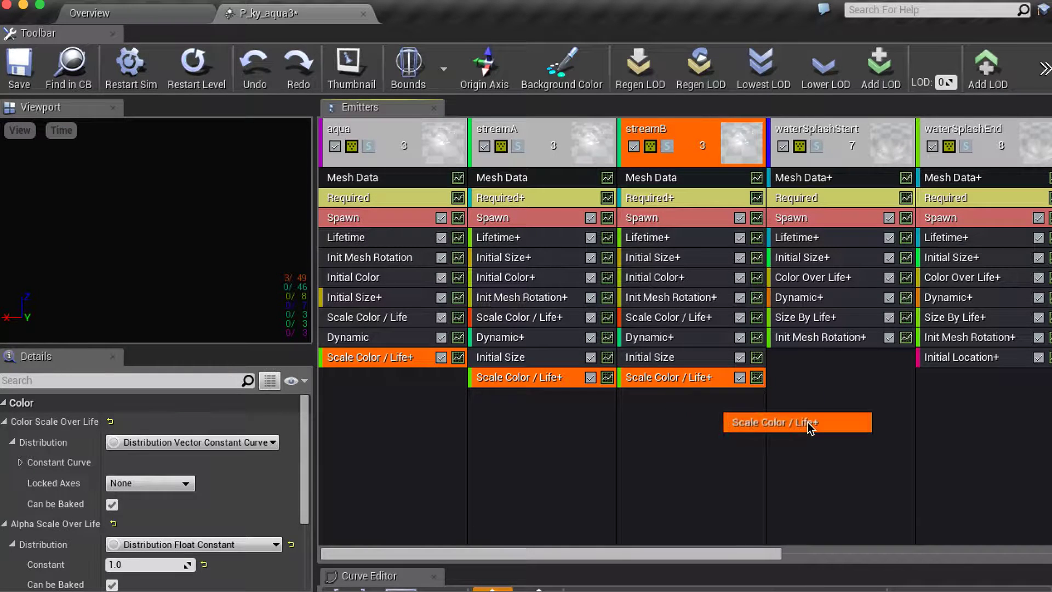
{"action": "left_click_drag", "start_coordinate": [809, 427], "coordinate": [806, 433]}
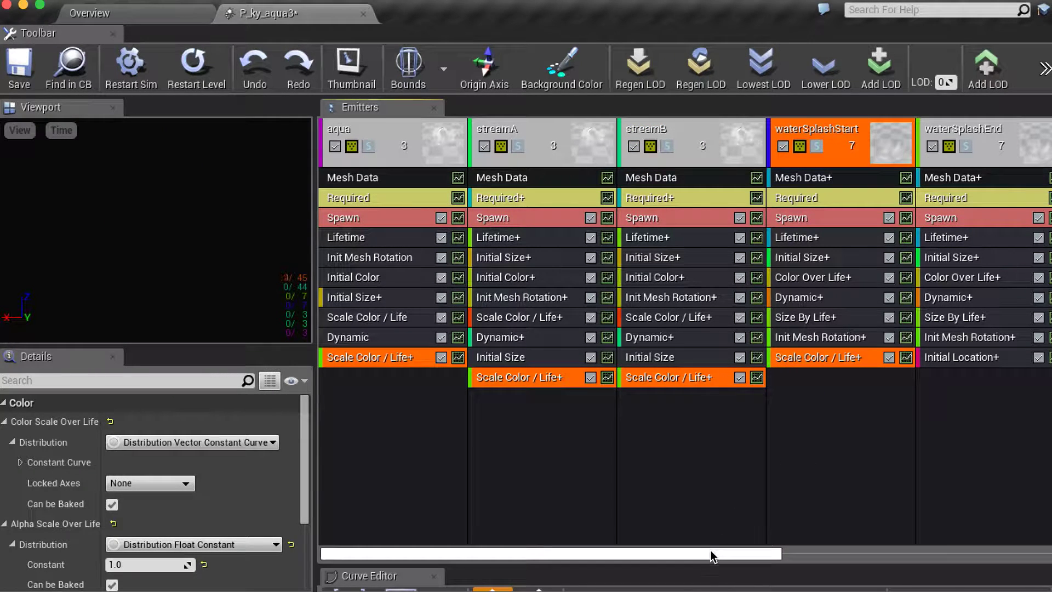
{"action": "left_click", "coordinate": [818, 557]}
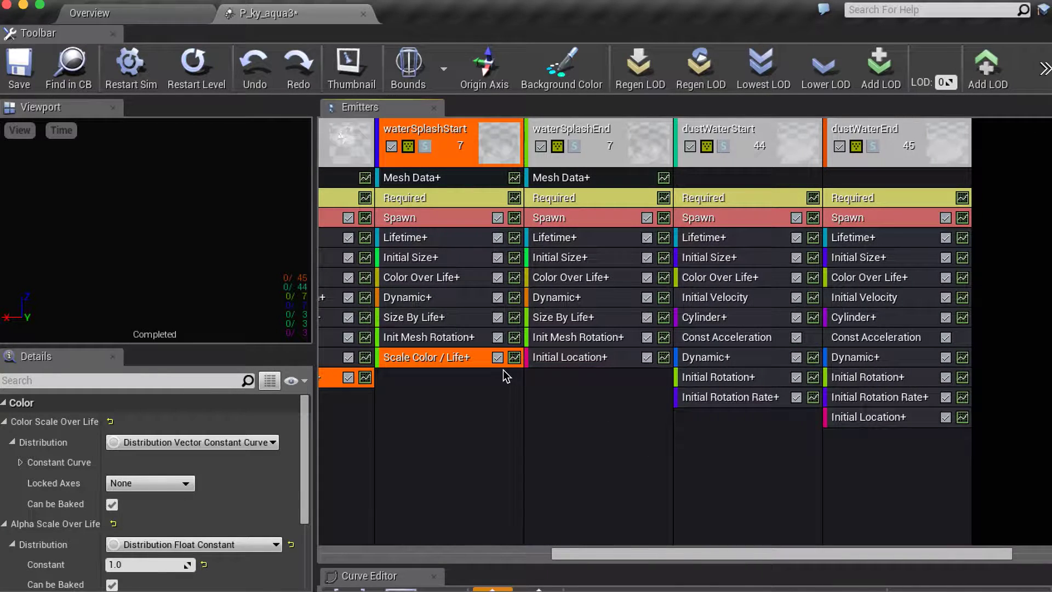
{"action": "mouse_move", "coordinate": [483, 362]}
{"action": "left_mouse_down", "text": "ctrl"}
{"action": "mouse_move", "coordinate": [694, 436]}
{"action": "mouse_move", "coordinate": [734, 415]}
{"action": "mouse_move", "coordinate": [907, 476]}
{"action": "mouse_move", "coordinate": [895, 498]}
{"action": "left_mouse_up", "text": "ctrl"}
{"action": "left_click_drag", "start_coordinate": [855, 552], "coordinate": [376, 532]}
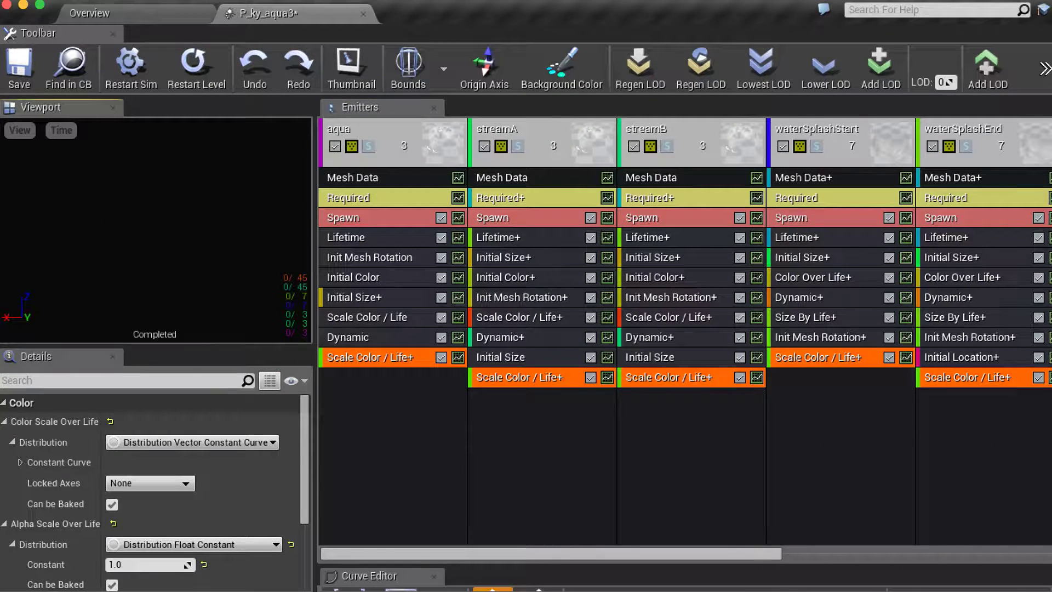
{"action": "left_click", "coordinate": [211, 66]}
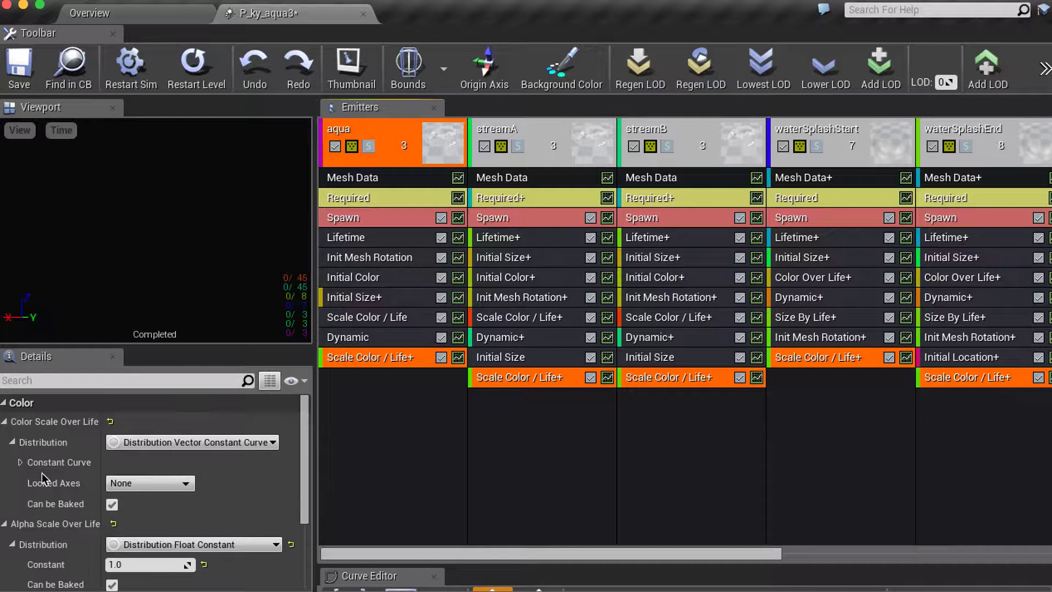
Step: Make the colour scale a Distribution Vector Constant with a red value of 5.0
{"action": "left_click", "coordinate": [151, 443]}
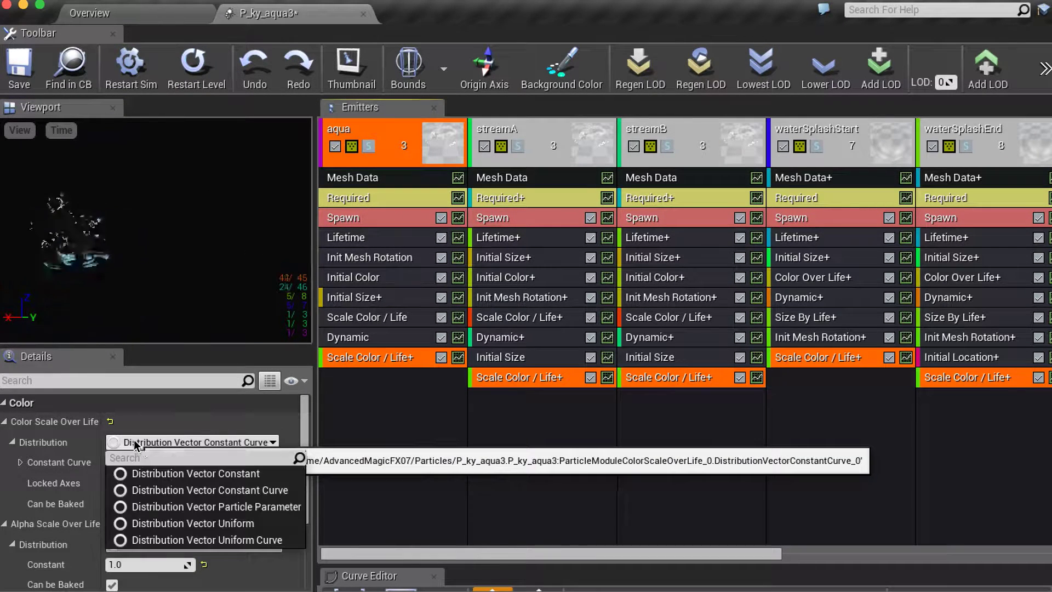
{"action": "left_click", "coordinate": [162, 475]}
{"action": "left_click", "coordinate": [198, 464]}
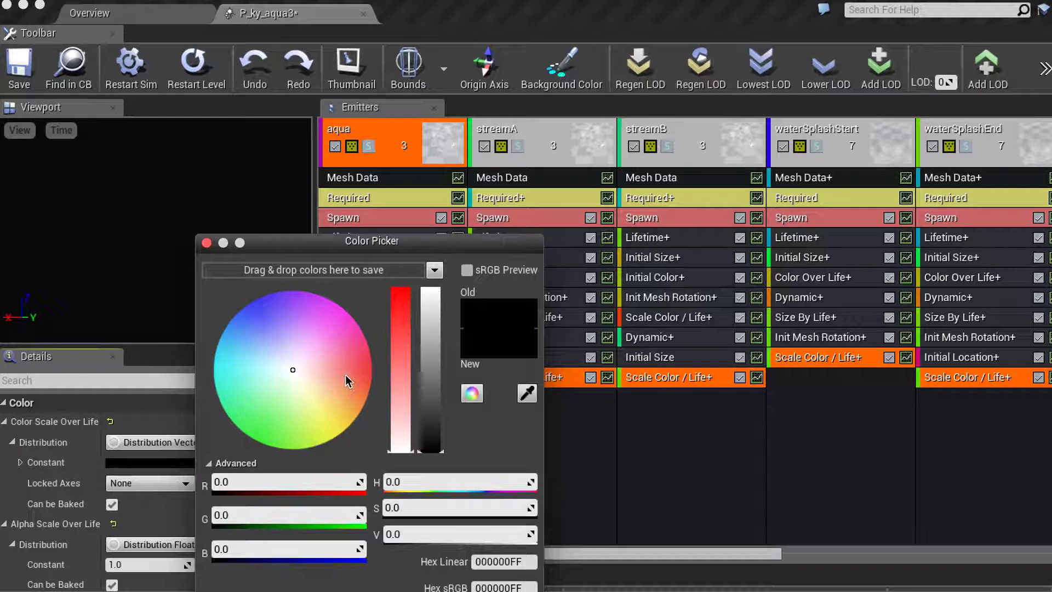
{"action": "type", "text": "5"}
{"action": "key", "text": "Return"}
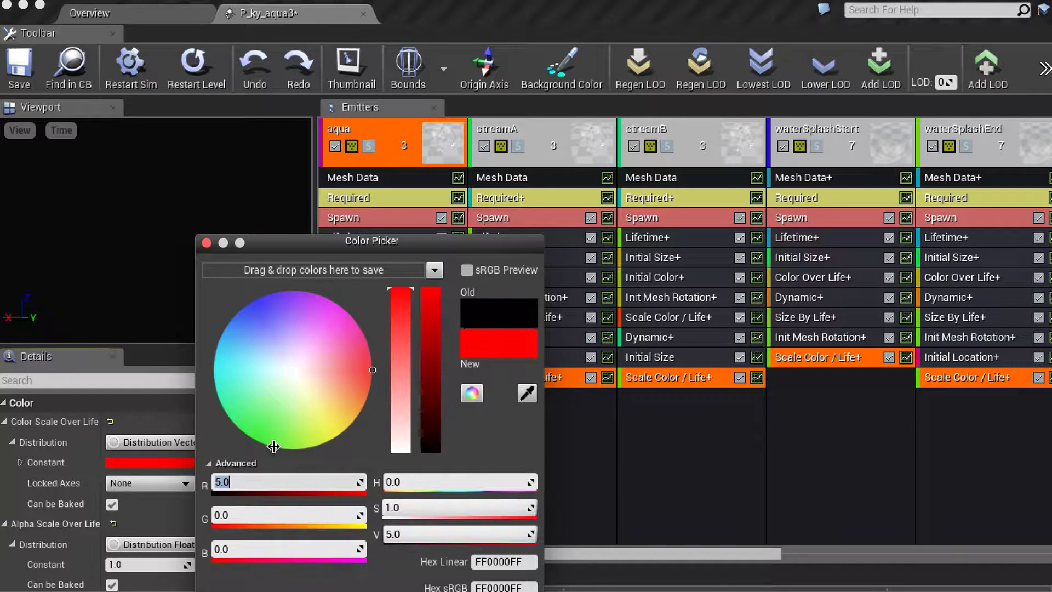
Step: Try yellow, magenta, violet and green hues, settling on a saturated pink
{"action": "left_click", "coordinate": [320, 420]}
{"action": "left_click", "coordinate": [317, 420]}
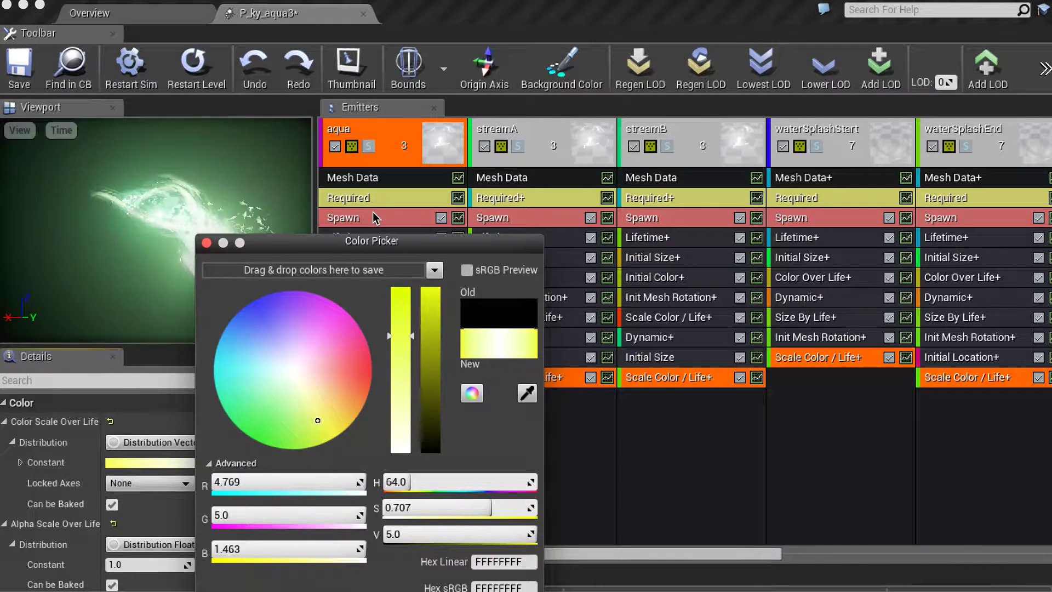
{"action": "left_click_drag", "start_coordinate": [307, 241], "coordinate": [426, 229]}
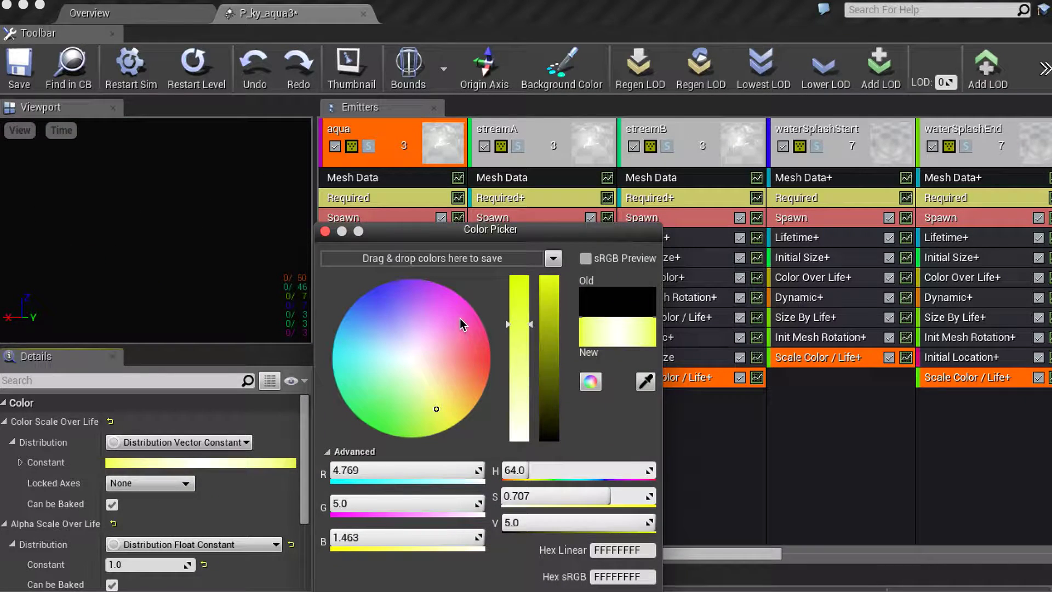
{"action": "left_click", "coordinate": [459, 318]}
{"action": "left_click", "coordinate": [423, 290]}
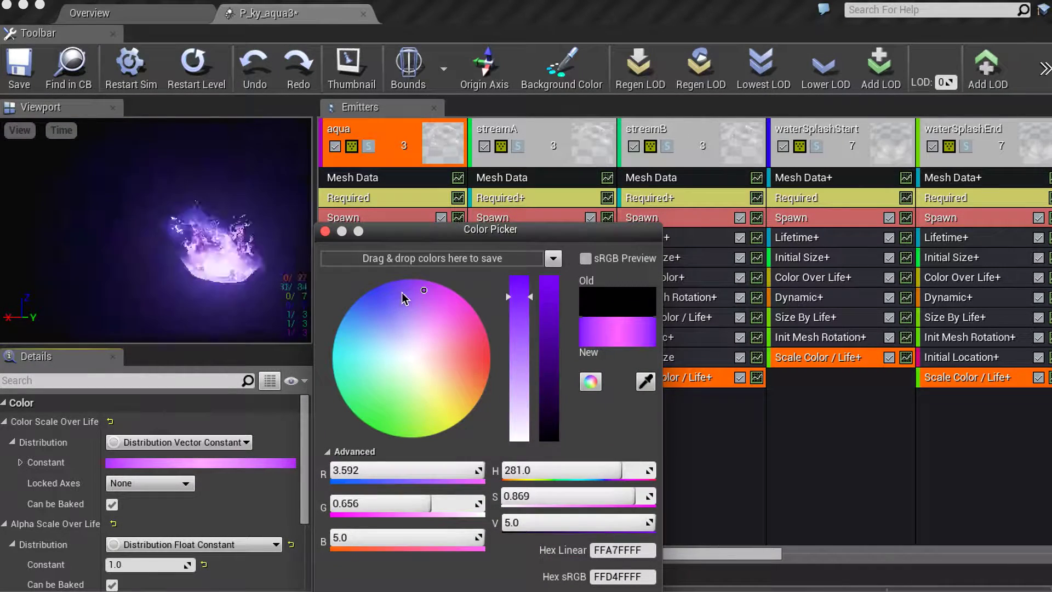
{"action": "left_click", "coordinate": [382, 291]}
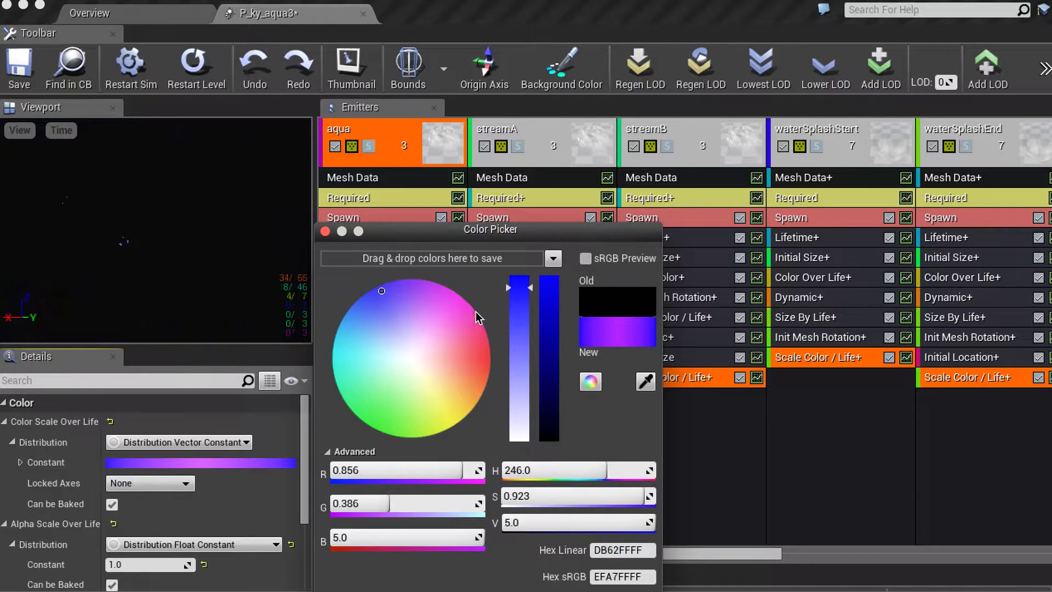
{"action": "left_click", "coordinate": [367, 391]}
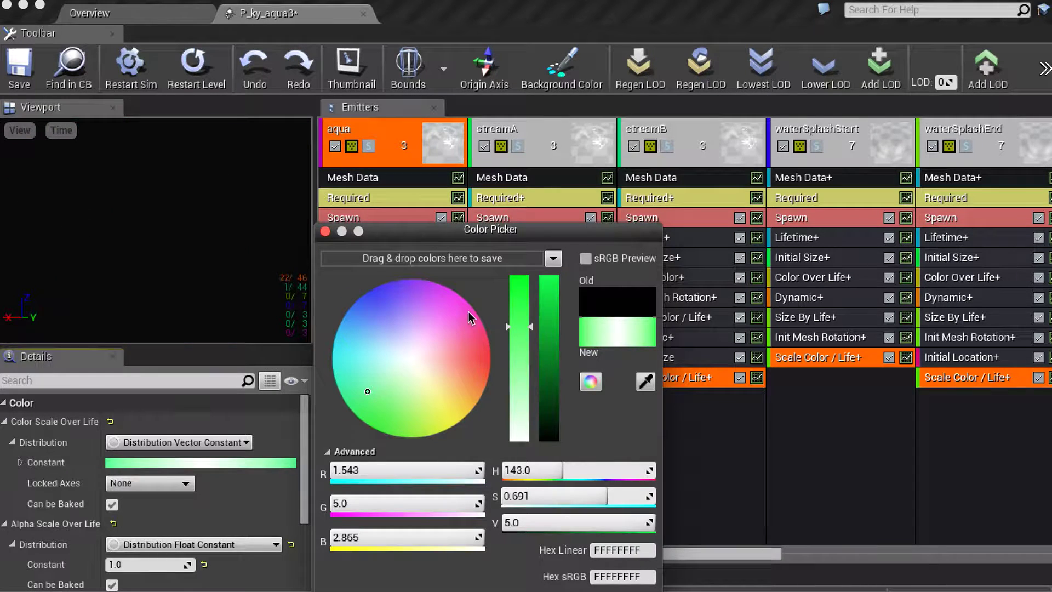
{"action": "left_click", "coordinate": [469, 317]}
{"action": "left_click", "coordinate": [456, 317]}
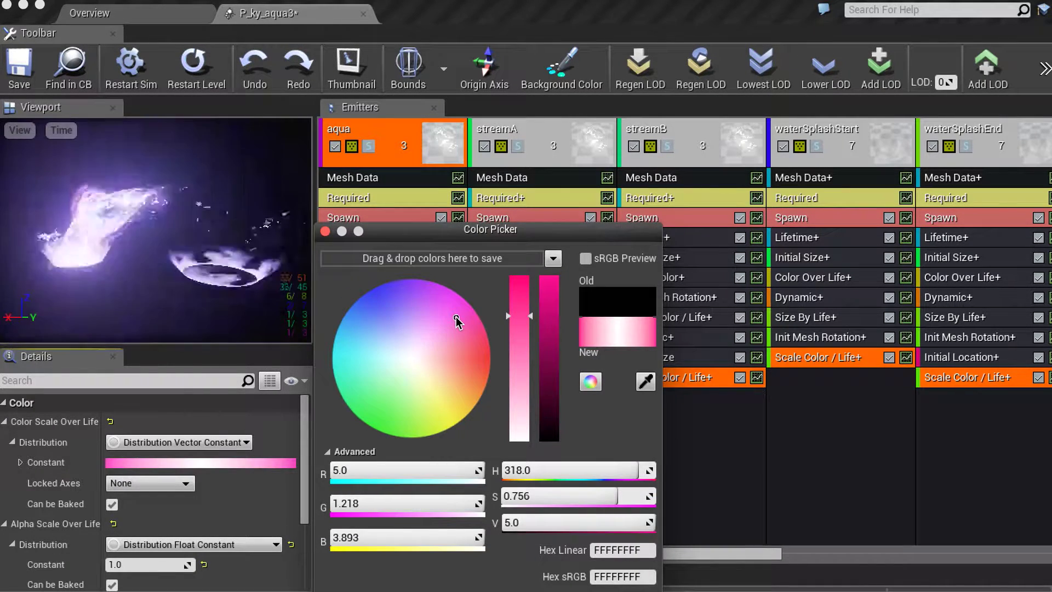
{"action": "left_click", "coordinate": [463, 321]}
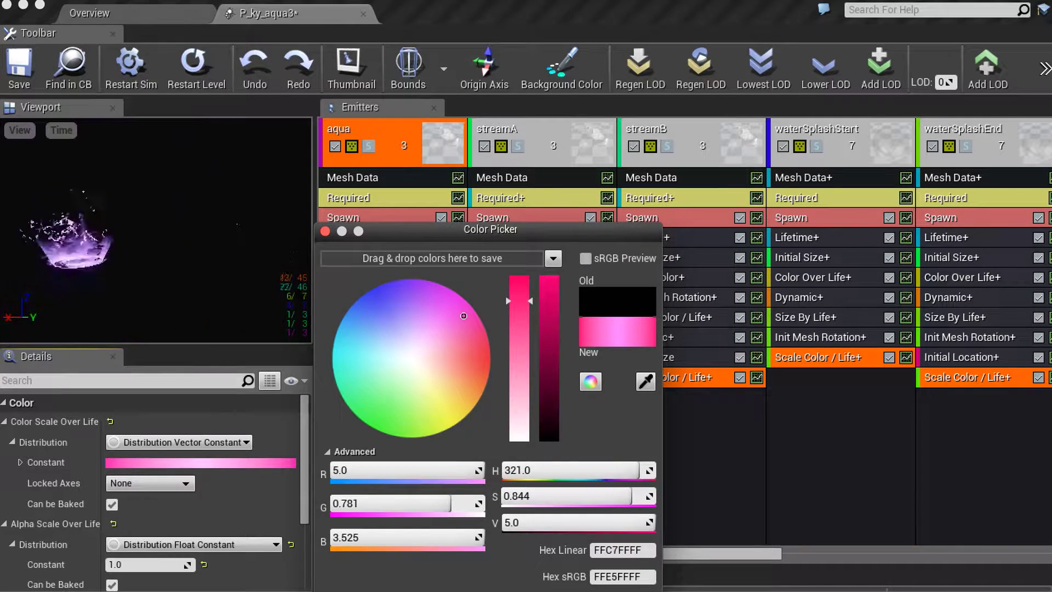
{"action": "key", "text": "Return"}
Step: Play the Overview level to preview the pink effect at the next station
{"action": "left_click", "coordinate": [158, 20]}
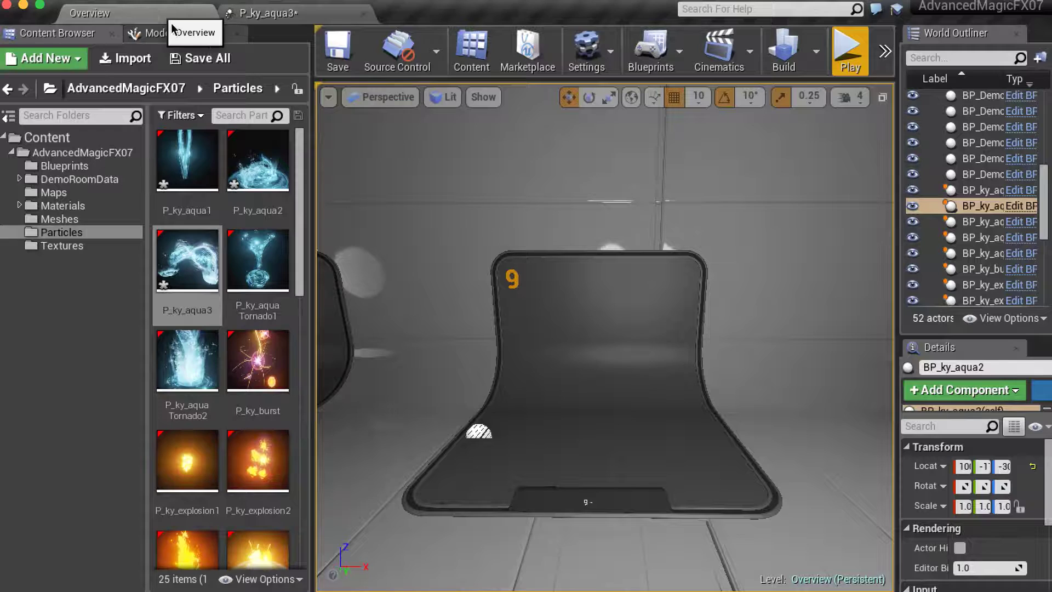
{"action": "left_click", "coordinate": [850, 48]}
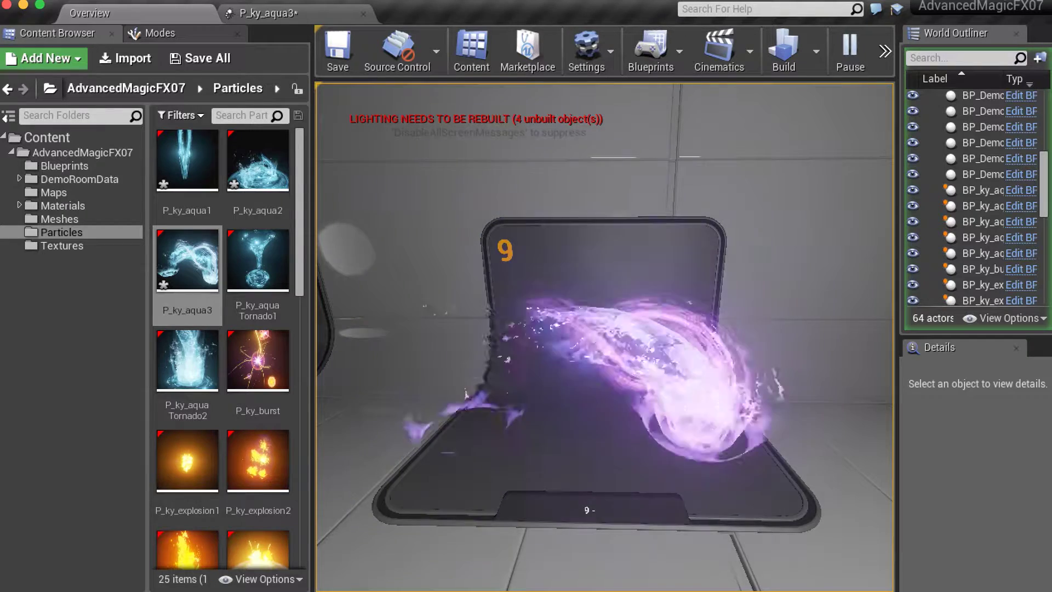
{"action": "key", "text": "Right"}
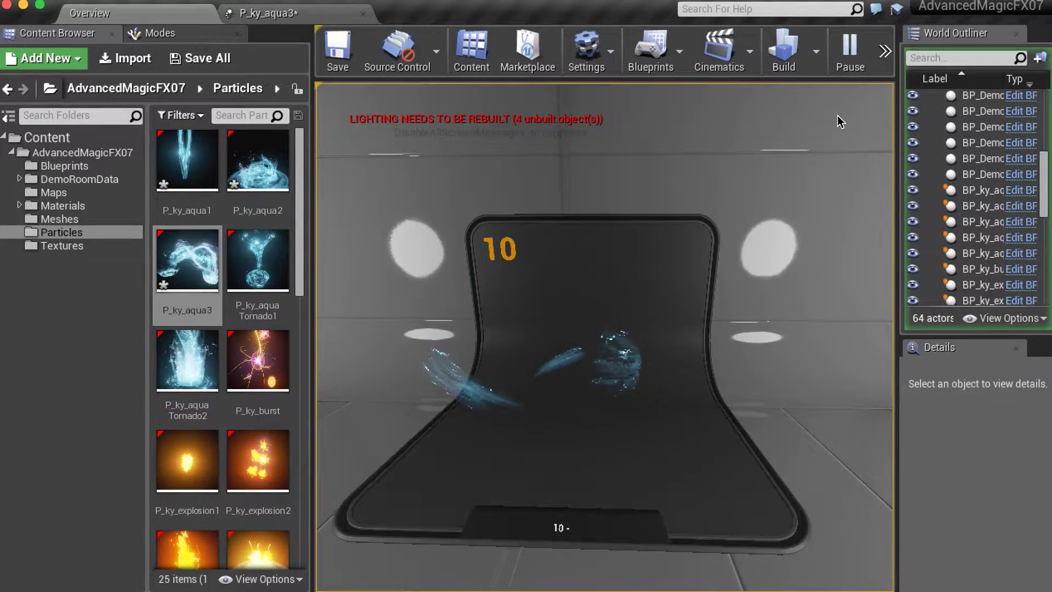
{"action": "key", "text": "Escape"}
Step: Open P_ky_aquaTornado1 in Cascade and close the P_ky_aqua3 editor
{"action": "double_click", "coordinate": [259, 255]}
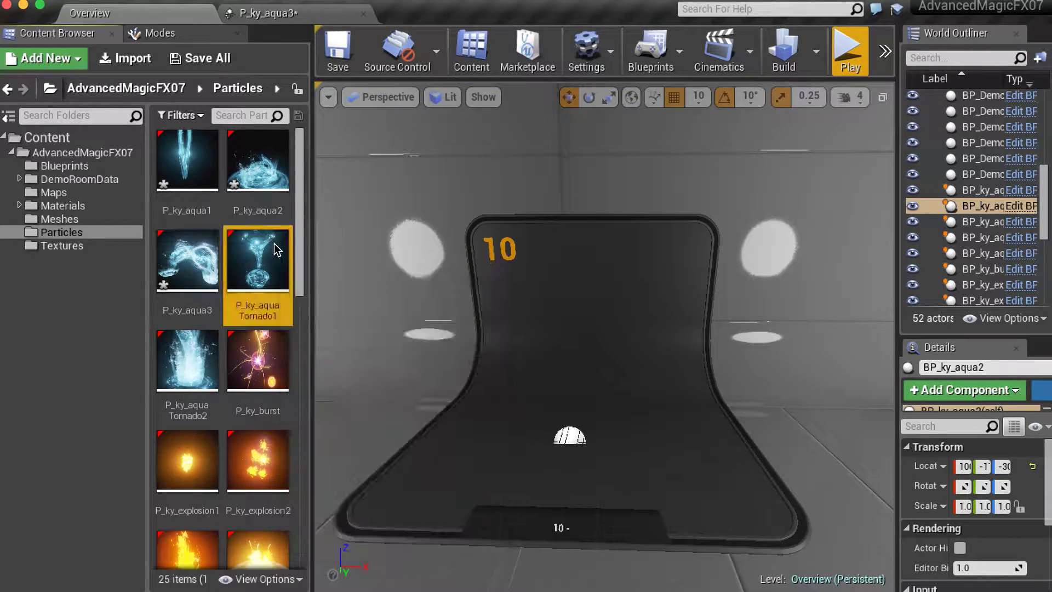
{"action": "left_click", "coordinate": [363, 14]}
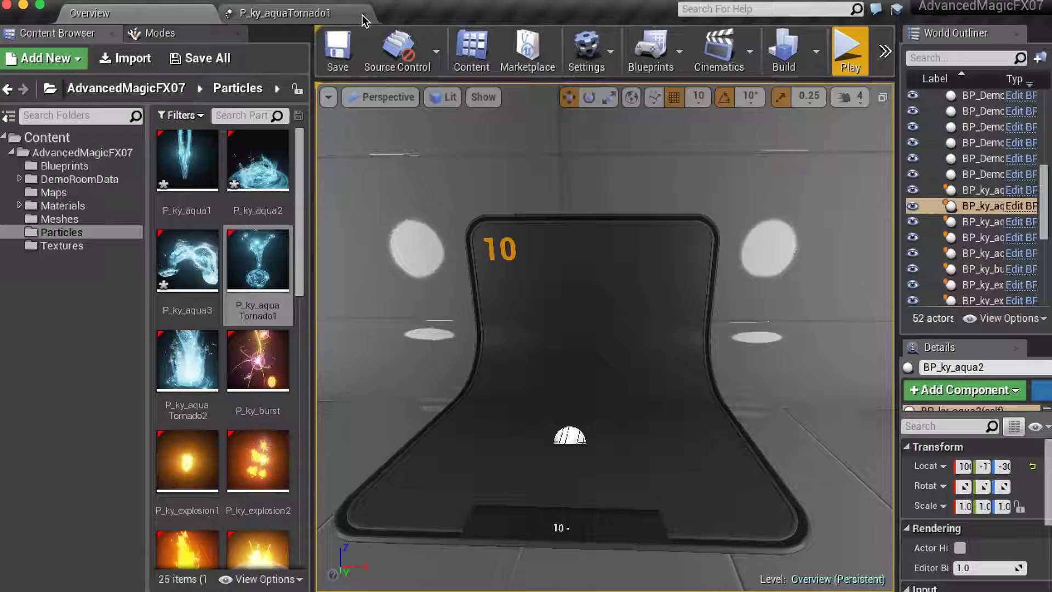
{"action": "left_click", "coordinate": [349, 17]}
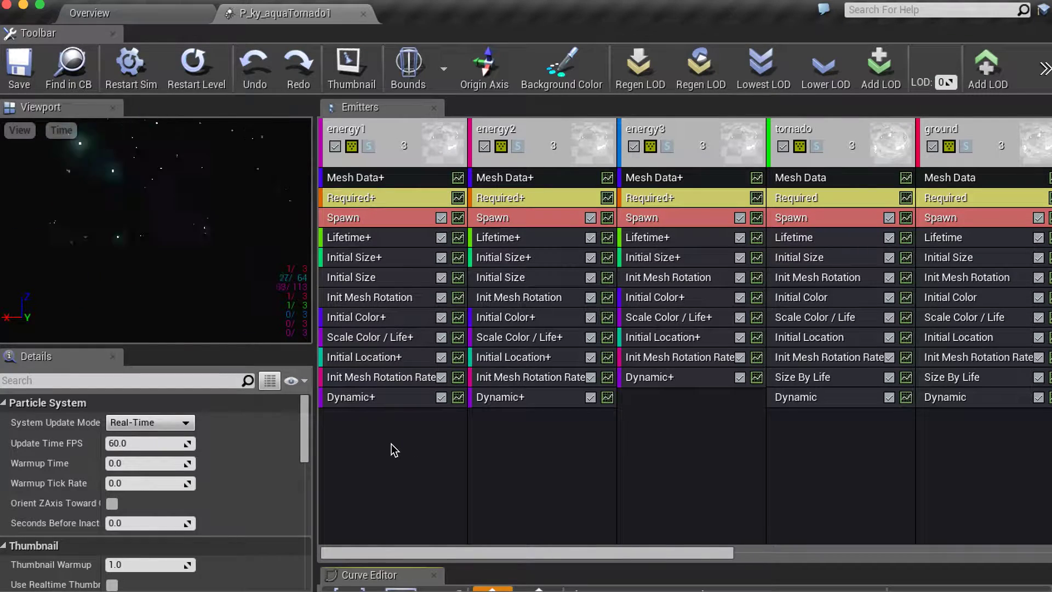
Step: Add a Scale Color / Life module to the energy1 emitter
{"action": "right_click", "coordinate": [379, 460]}
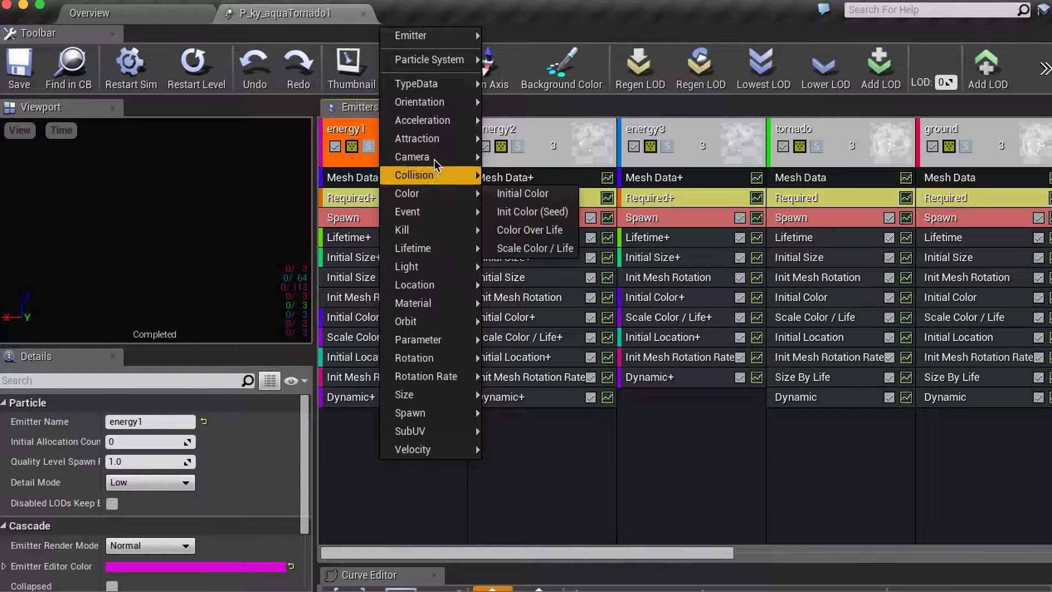
{"action": "mouse_move", "coordinate": [431, 192]}
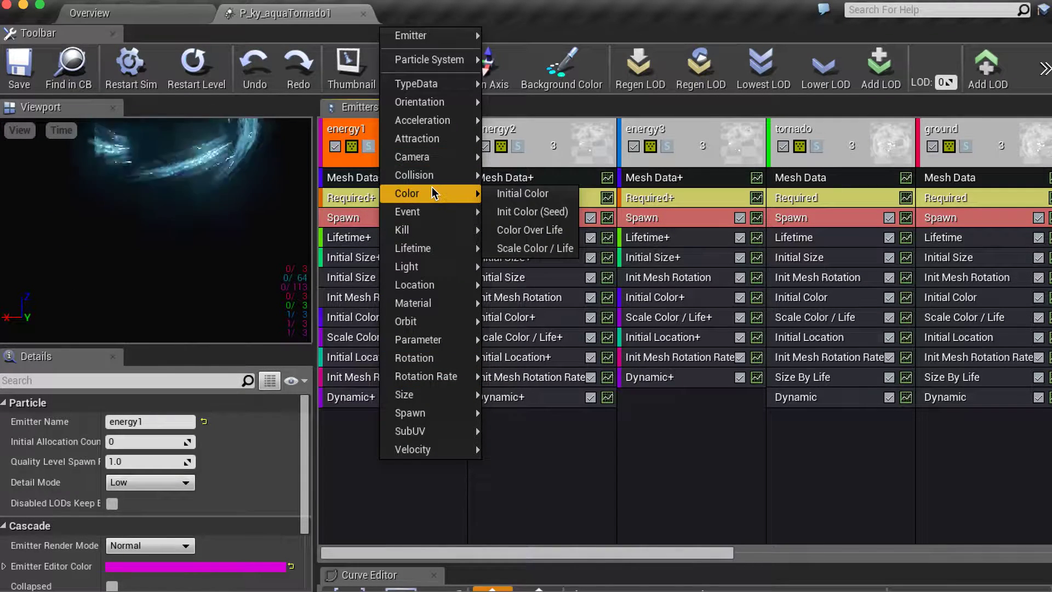
{"action": "left_click", "coordinate": [538, 250]}
Step: Copy the module into energy2, energy3, ground, dust, dustWater and the remaining emitters
{"action": "left_click_drag", "start_coordinate": [400, 416], "coordinate": [490, 425]}
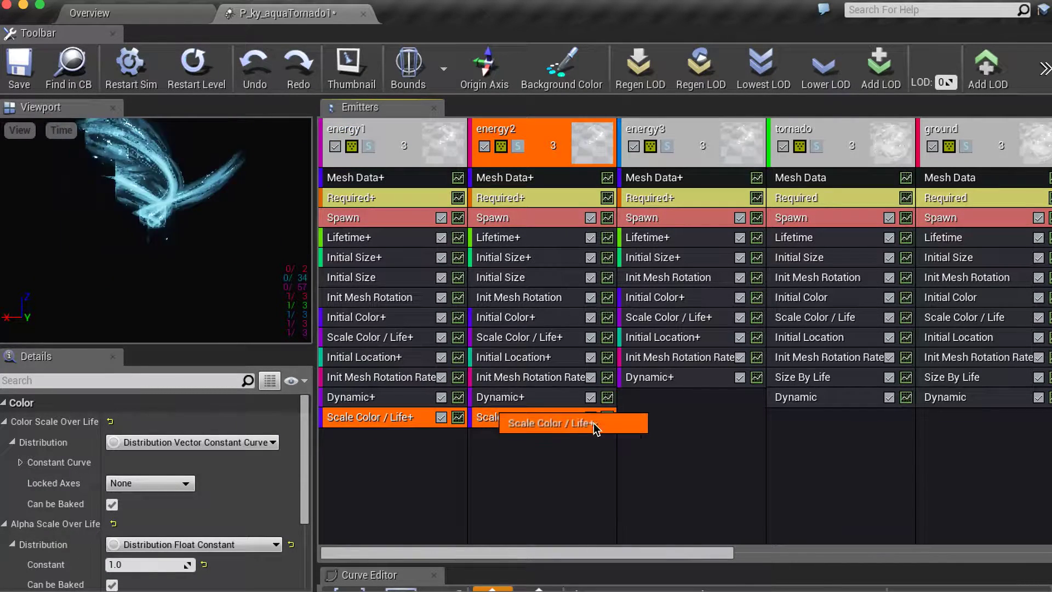
{"action": "mouse_move", "coordinate": [580, 421]}
{"action": "left_mouse_down"}
{"action": "mouse_move", "coordinate": [703, 399]}
{"action": "mouse_move", "coordinate": [897, 458]}
{"action": "left_mouse_up"}
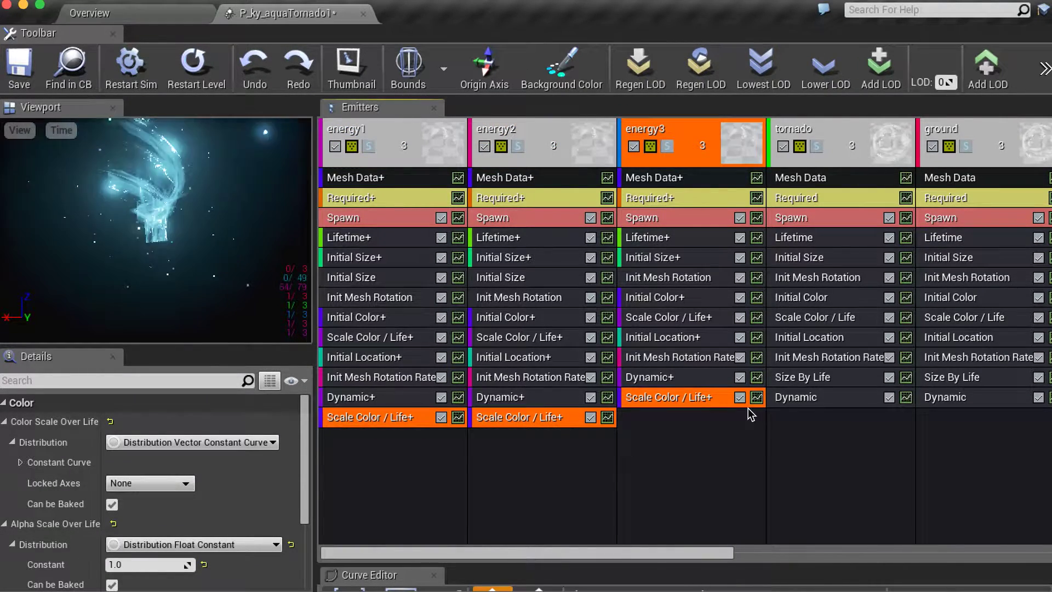
{"action": "left_click_drag", "start_coordinate": [868, 416], "coordinate": [968, 429]}
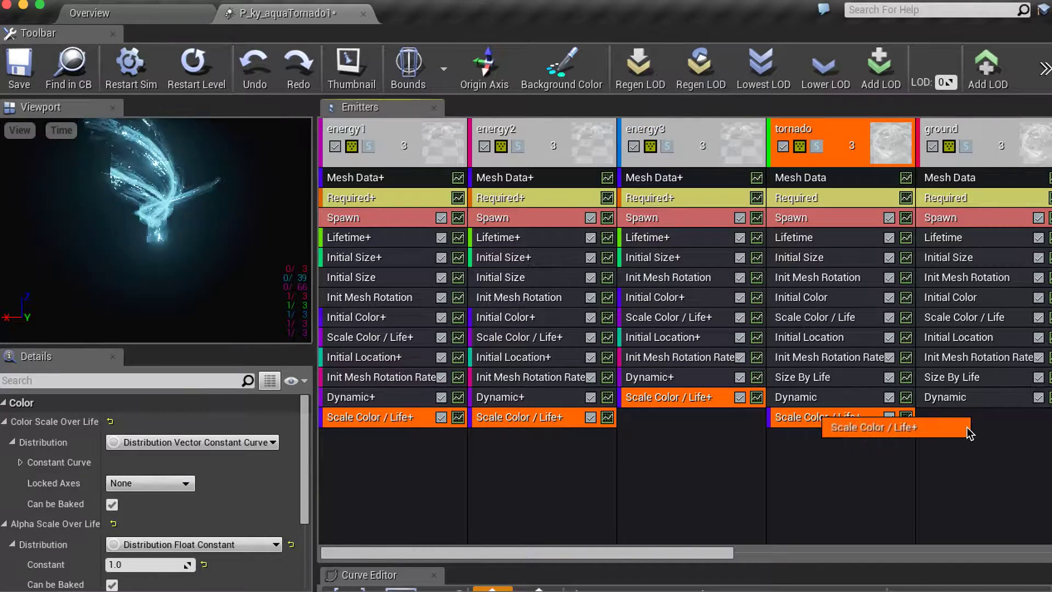
{"action": "left_click_drag", "start_coordinate": [636, 553], "coordinate": [945, 549]}
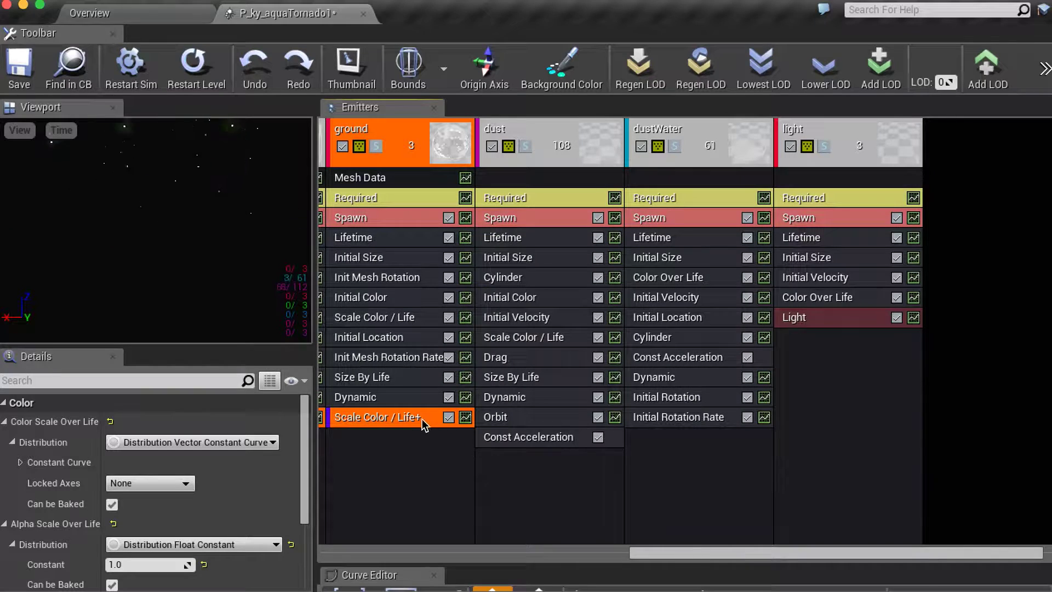
{"action": "left_click_drag", "start_coordinate": [422, 418], "coordinate": [548, 457]}
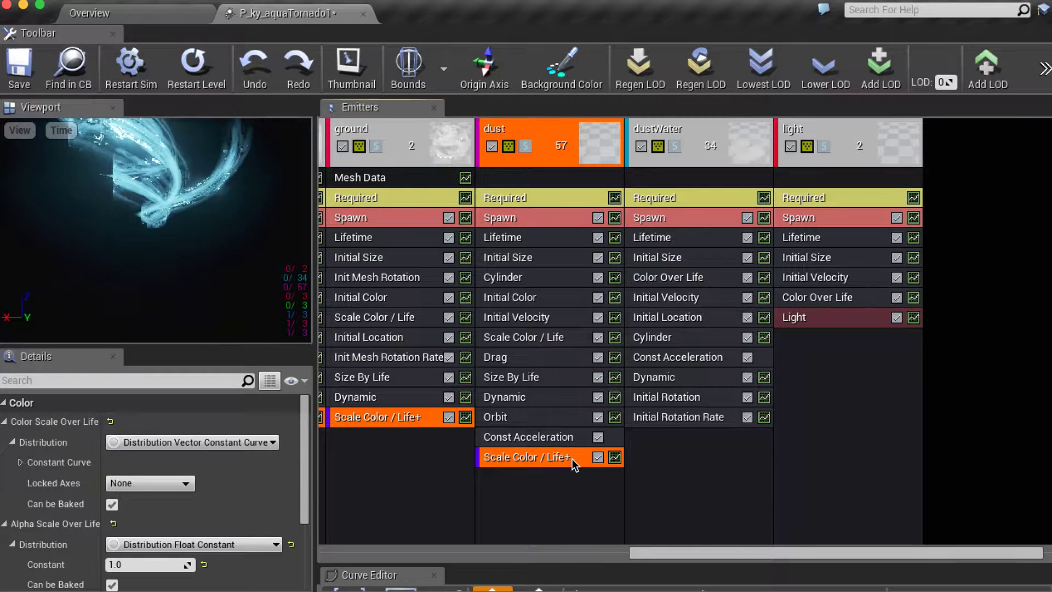
{"action": "mouse_move", "coordinate": [703, 475]}
{"action": "left_mouse_down"}
{"action": "mouse_move", "coordinate": [741, 435]}
{"action": "mouse_move", "coordinate": [793, 437]}
{"action": "left_mouse_up"}
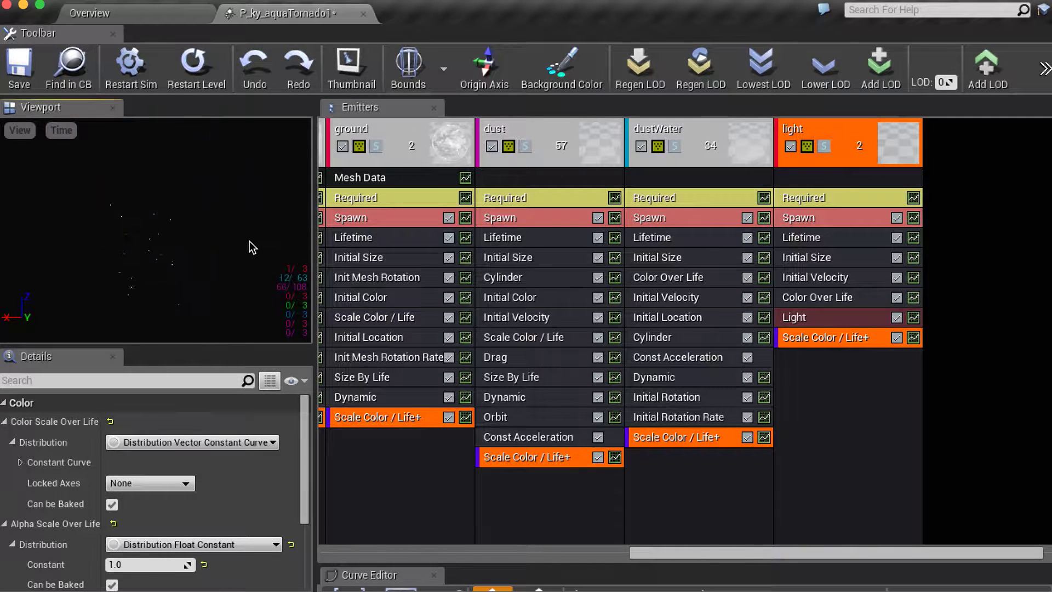
Step: Switch ground's Scale Color / Life distribution to a single constant colour
{"action": "left_click", "coordinate": [402, 408]}
{"action": "left_click", "coordinate": [237, 442]}
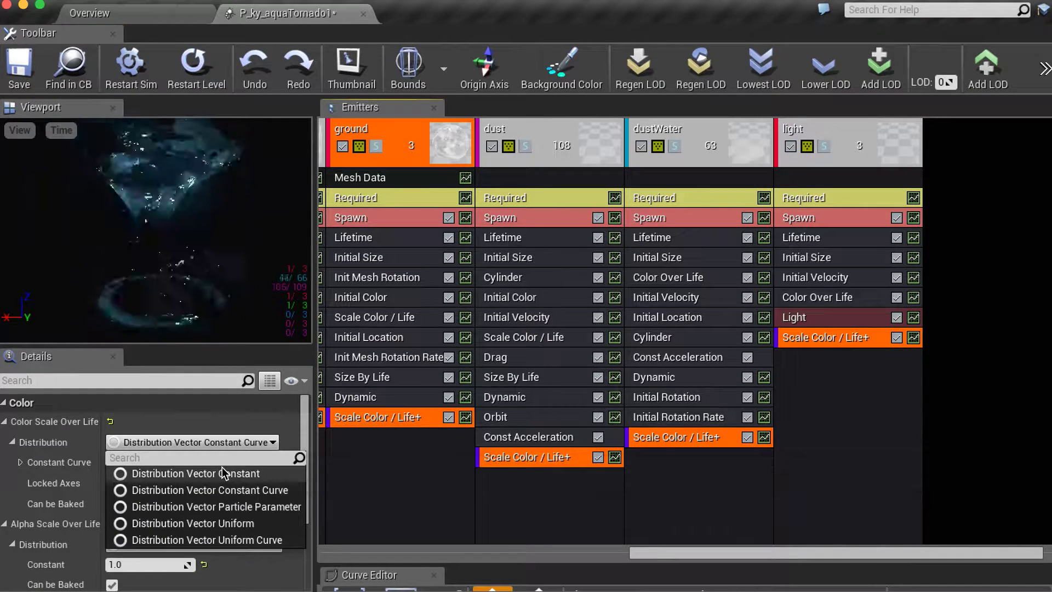
{"action": "left_click", "coordinate": [222, 473]}
{"action": "left_click", "coordinate": [224, 462]}
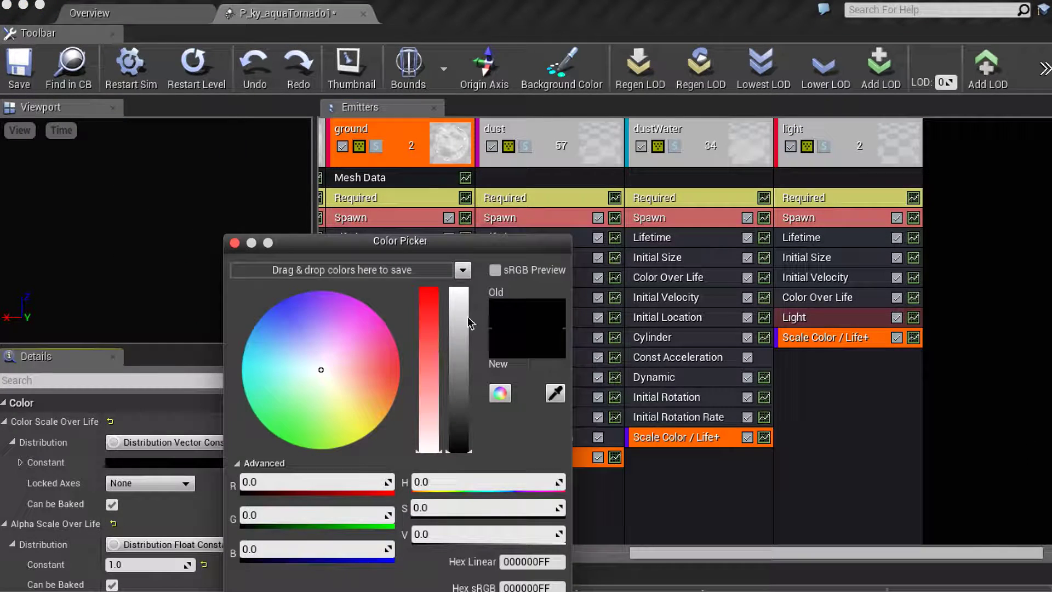
Step: Try magenta, cyan, orange, red and pink tints, ending on blue (0.118, 0.278, 1.0)
{"action": "left_click_drag", "start_coordinate": [459, 307], "coordinate": [459, 280]}
{"action": "left_click", "coordinate": [348, 310]}
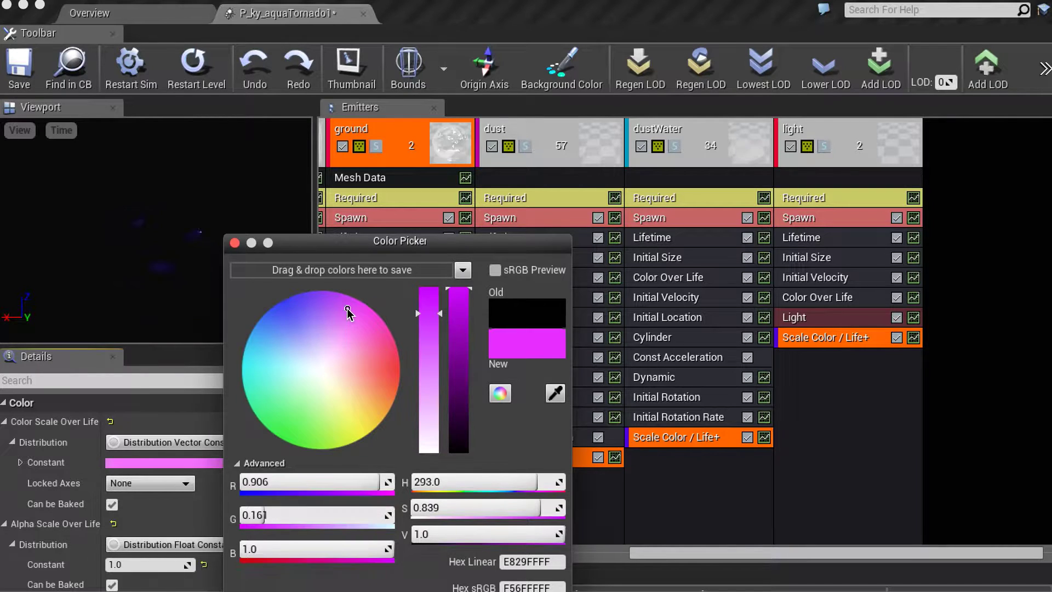
{"action": "left_click", "coordinate": [312, 316]}
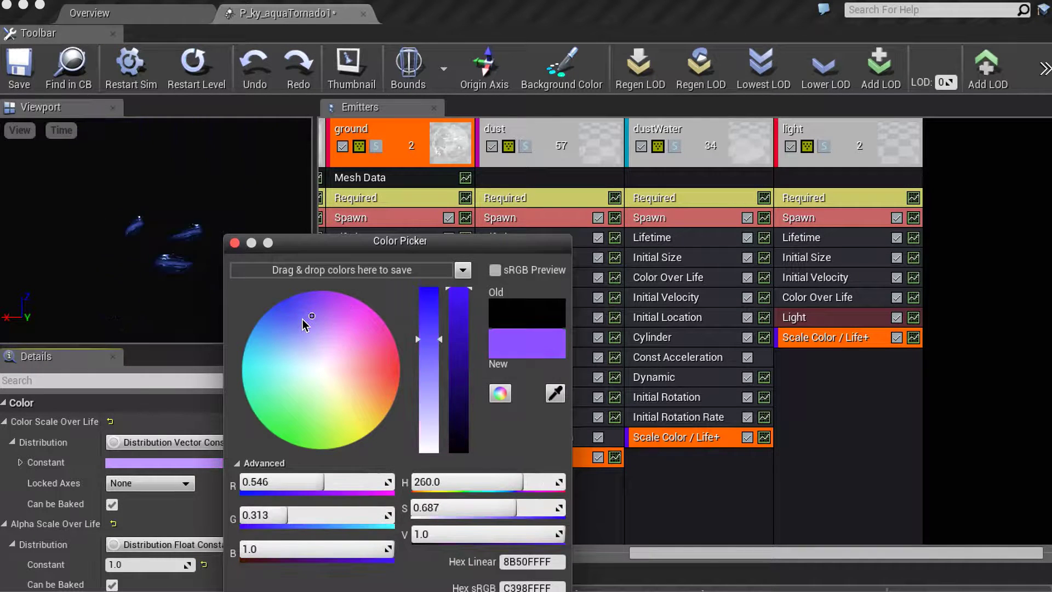
{"action": "left_click", "coordinate": [268, 377]}
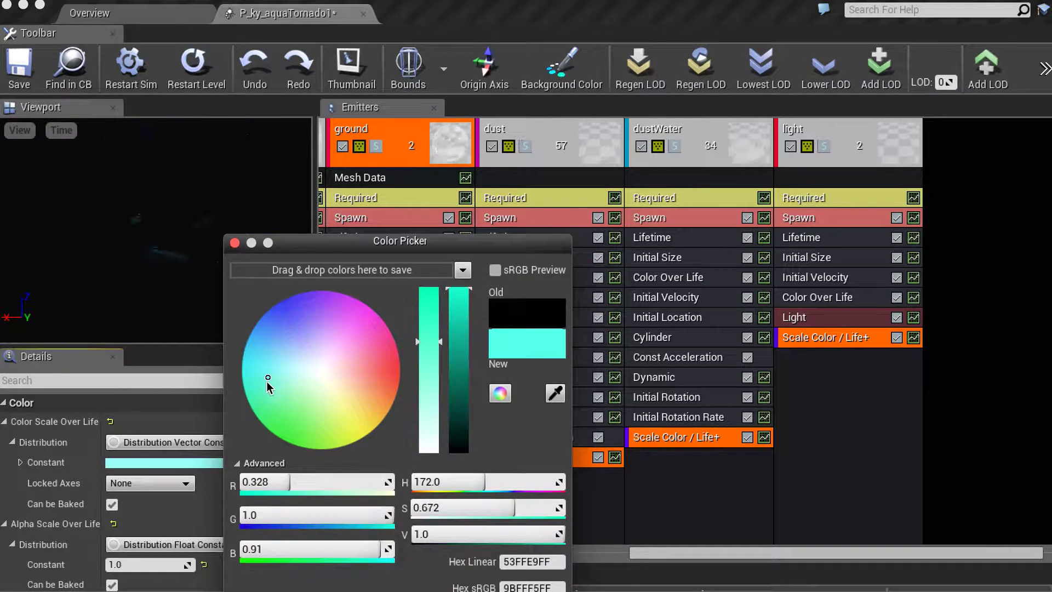
{"action": "left_click", "coordinate": [344, 425]}
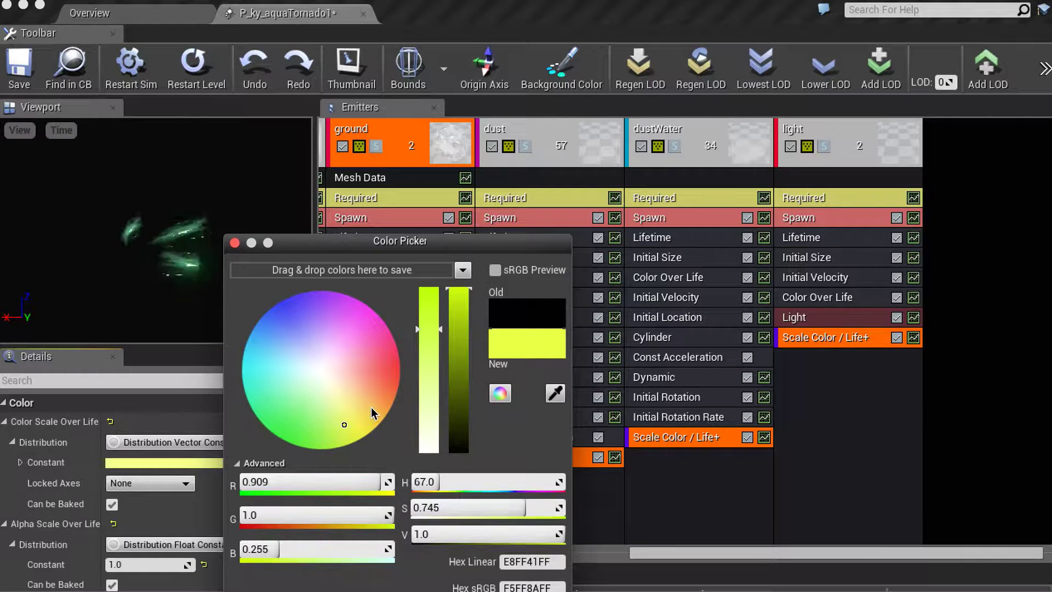
{"action": "left_click", "coordinate": [378, 404]}
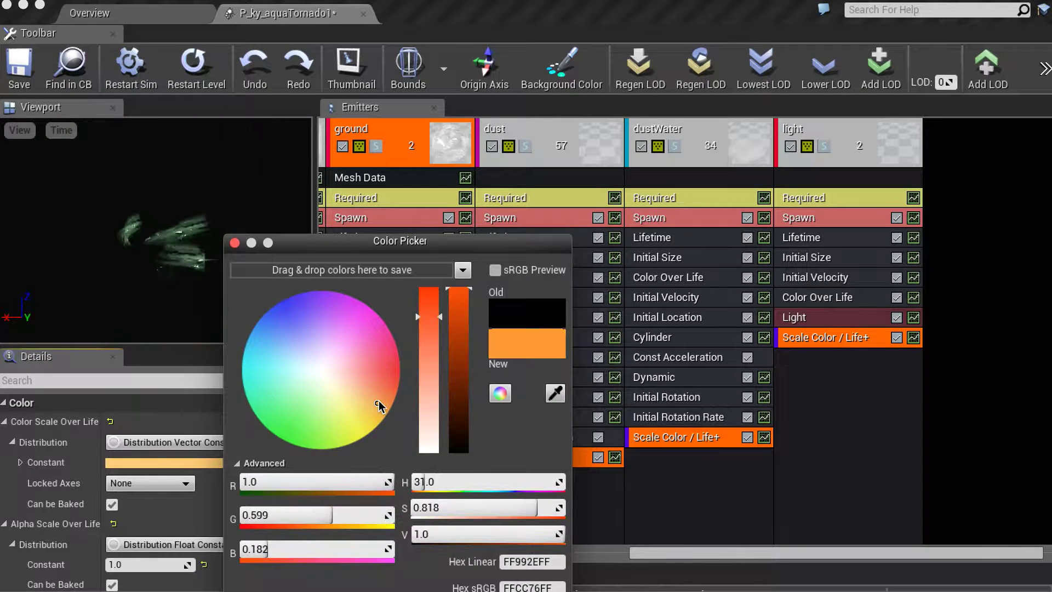
{"action": "left_click_drag", "start_coordinate": [389, 369], "coordinate": [389, 356]}
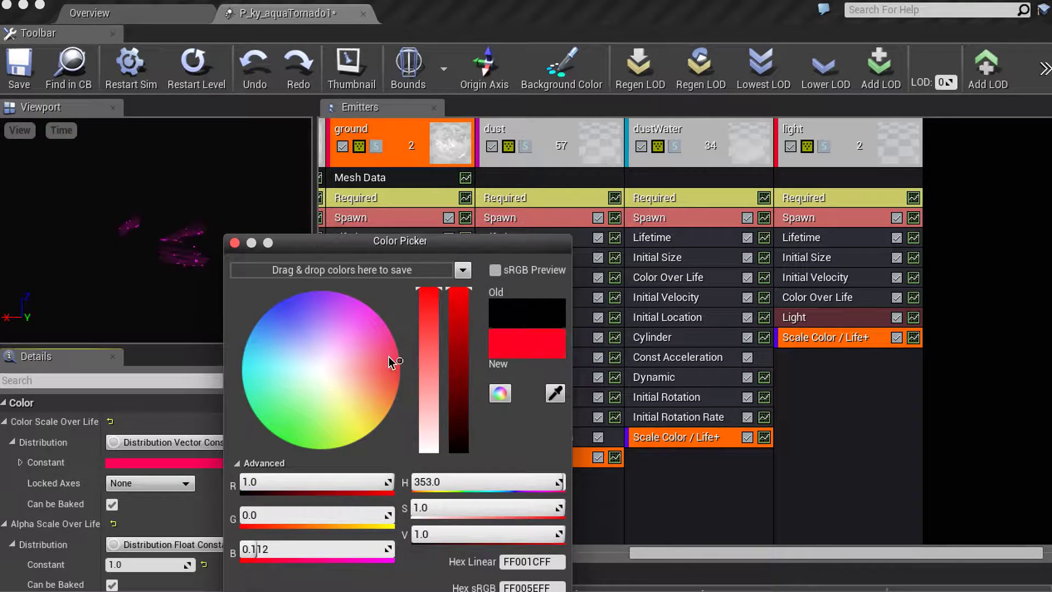
{"action": "left_click", "coordinate": [383, 330]}
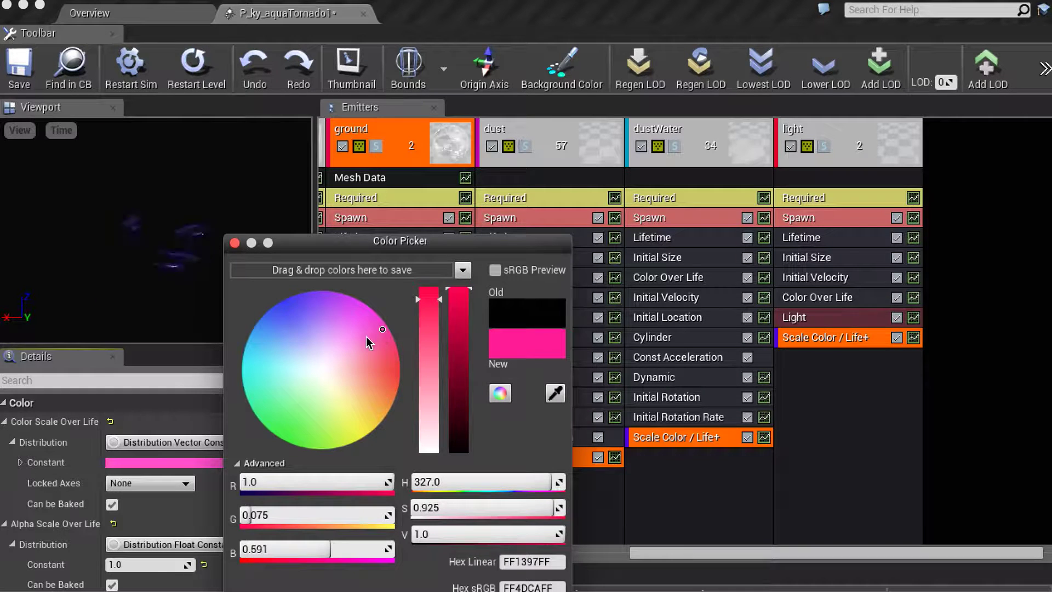
{"action": "left_click", "coordinate": [315, 302]}
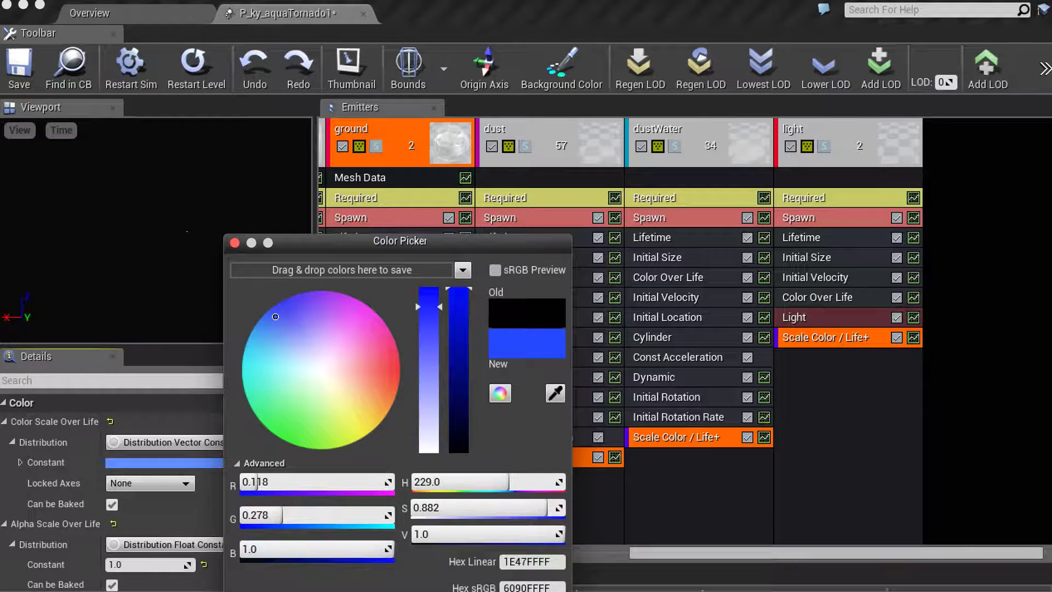
{"action": "left_click", "coordinate": [181, 14]}
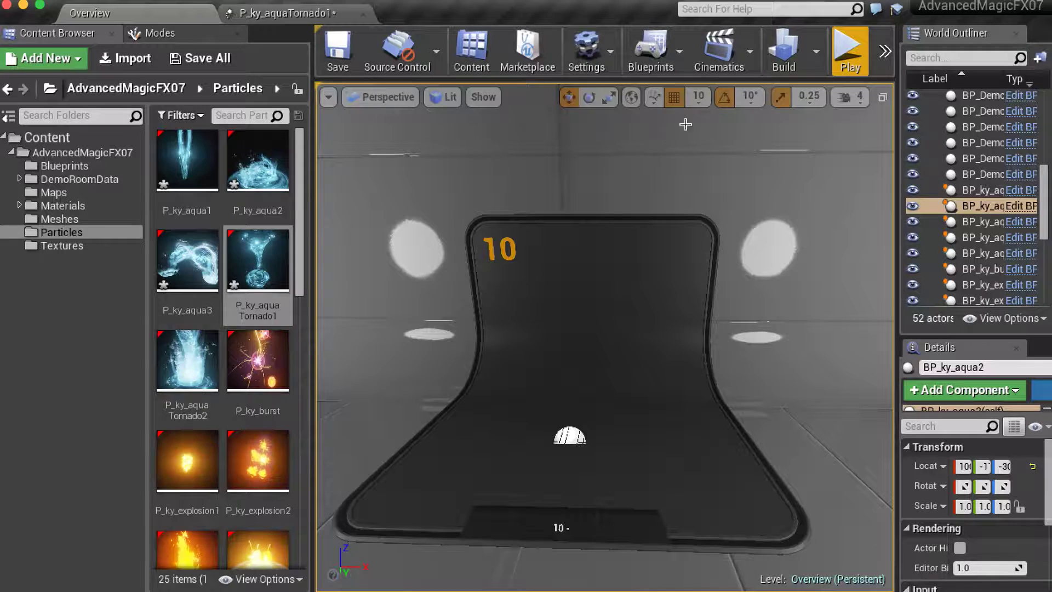
Step: Watch the blue tornado at the next station in Play mode, then open P_ky_aquaTornado2
{"action": "left_click", "coordinate": [844, 57]}
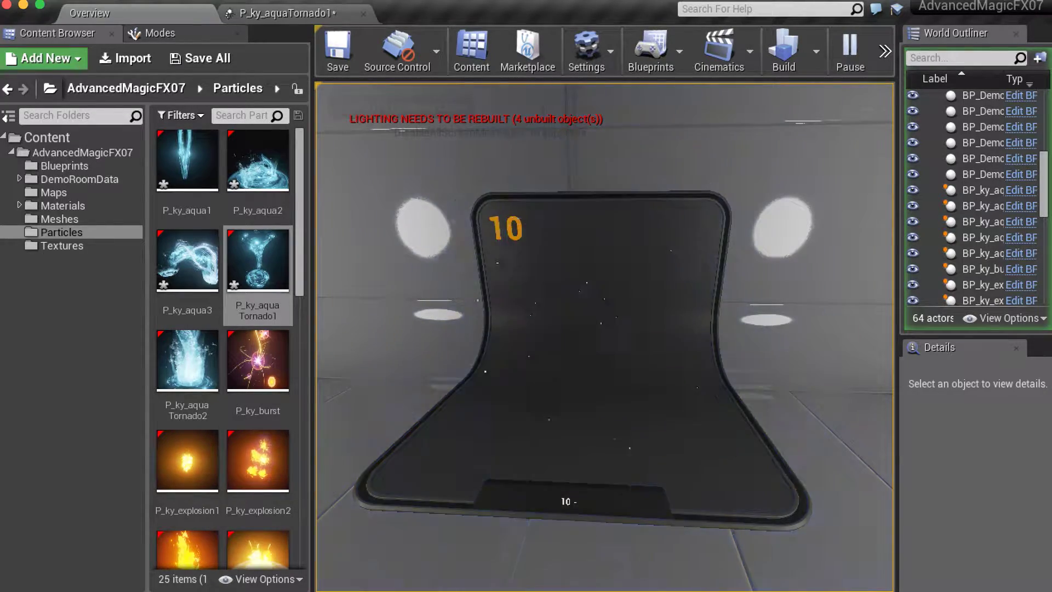
{"action": "key", "text": "Right"}
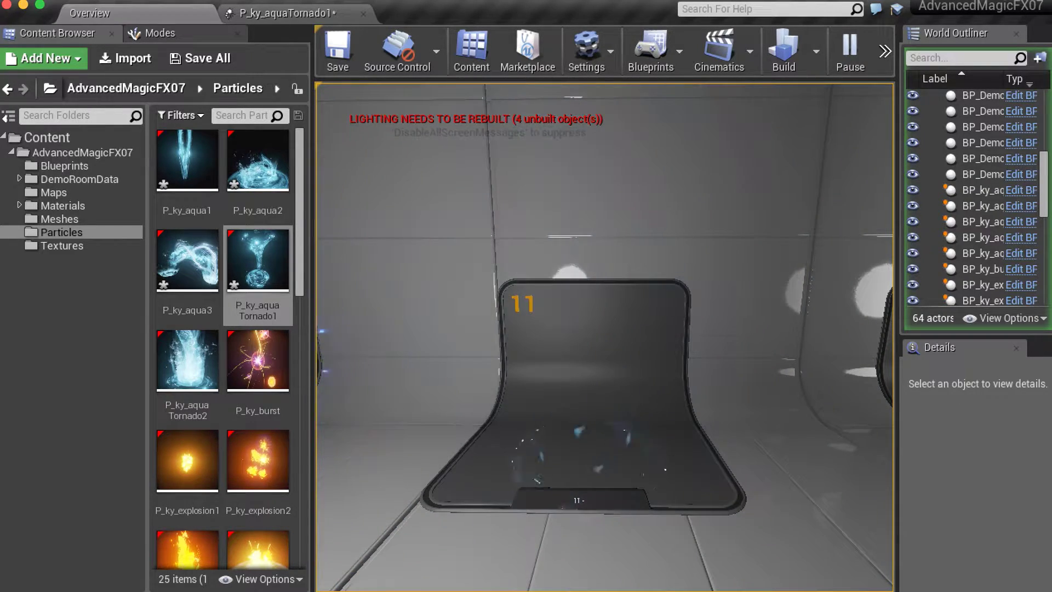
{"action": "key", "text": "Escape"}
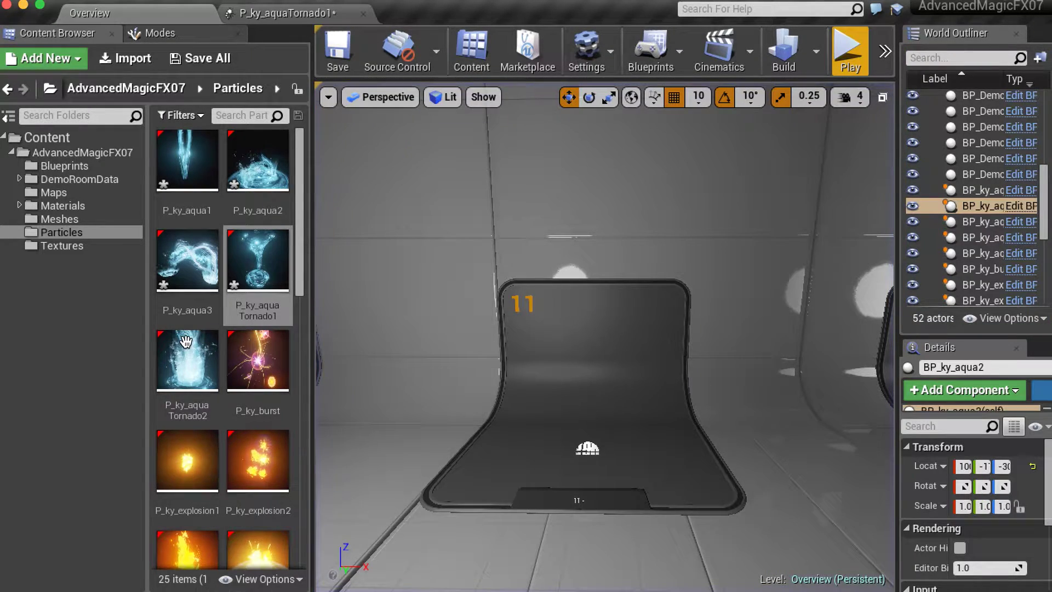
{"action": "double_click", "coordinate": [187, 341]}
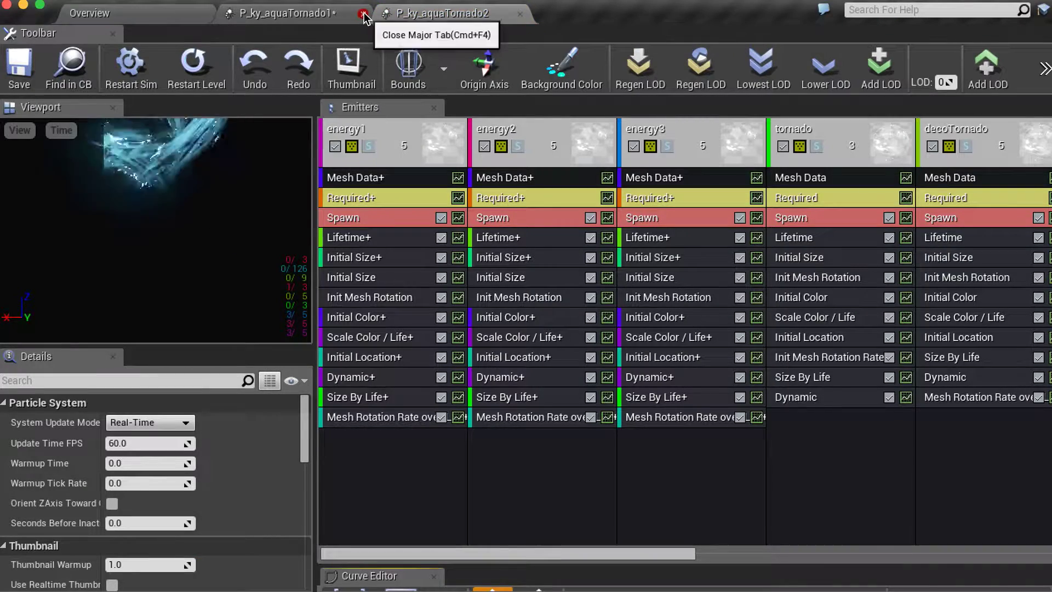
Step: Close P_ky_aquaTornado1 and add a Scale Color / Life module to P_ky_aquaTornado2's energy1
{"action": "left_click", "coordinate": [364, 14]}
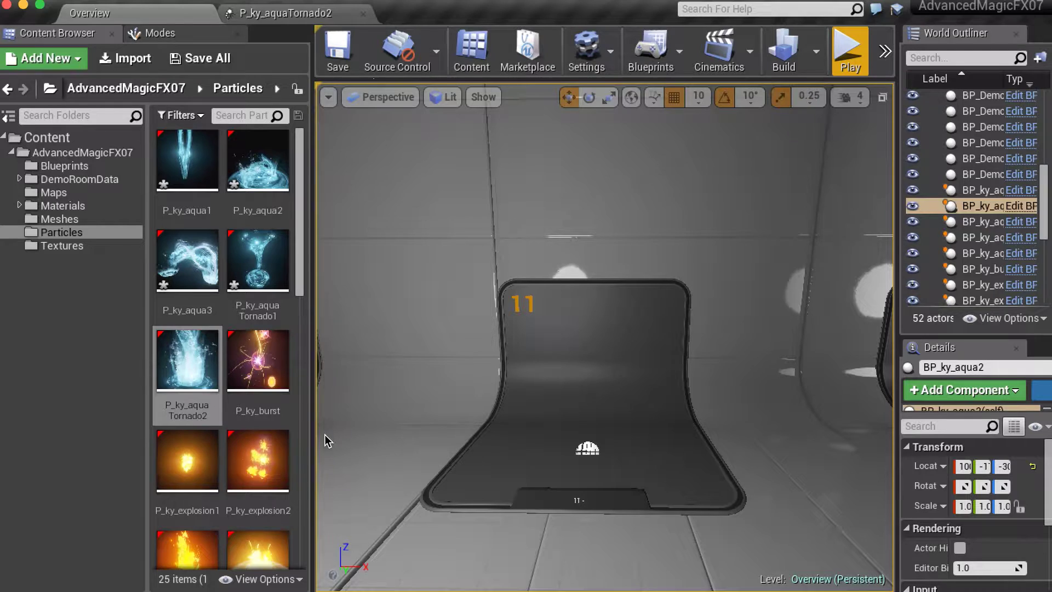
{"action": "left_click", "coordinate": [299, 13]}
{"action": "right_click", "coordinate": [362, 486]}
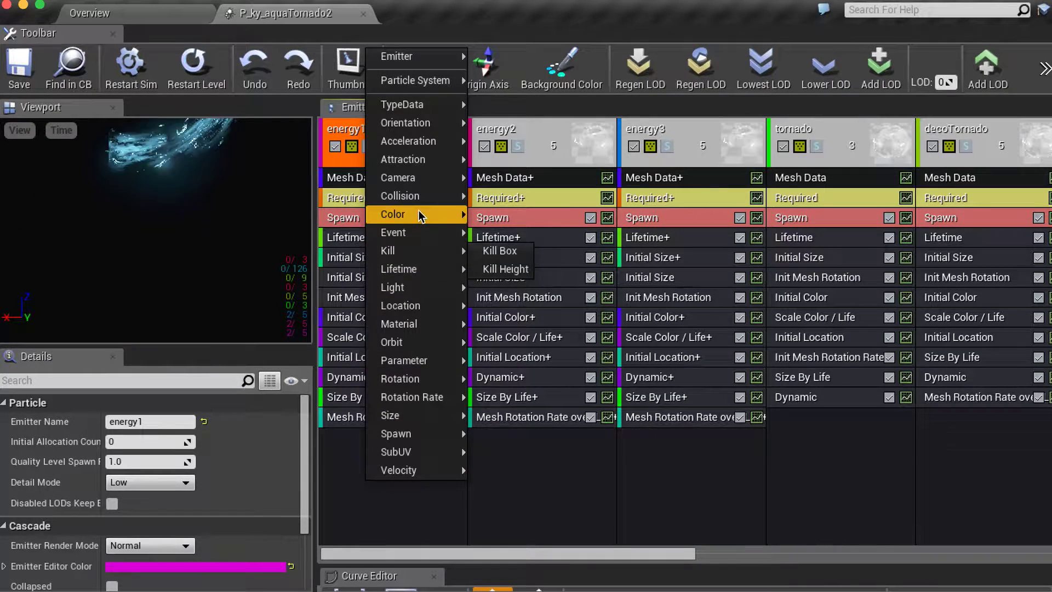
{"action": "mouse_move", "coordinate": [418, 213]}
{"action": "left_click", "coordinate": [510, 266]}
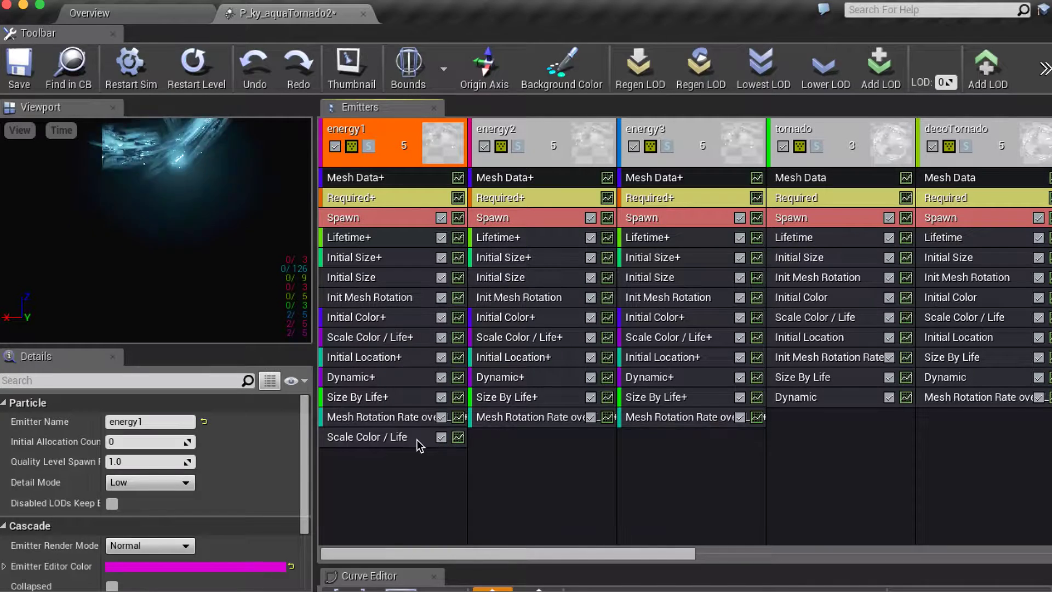
Step: Share it with energy2, energy3, tornado, decoTornado, ground, waterShockWave, dustWater and light
{"action": "left_click_drag", "start_coordinate": [416, 437], "coordinate": [542, 438], "text": "shift"}
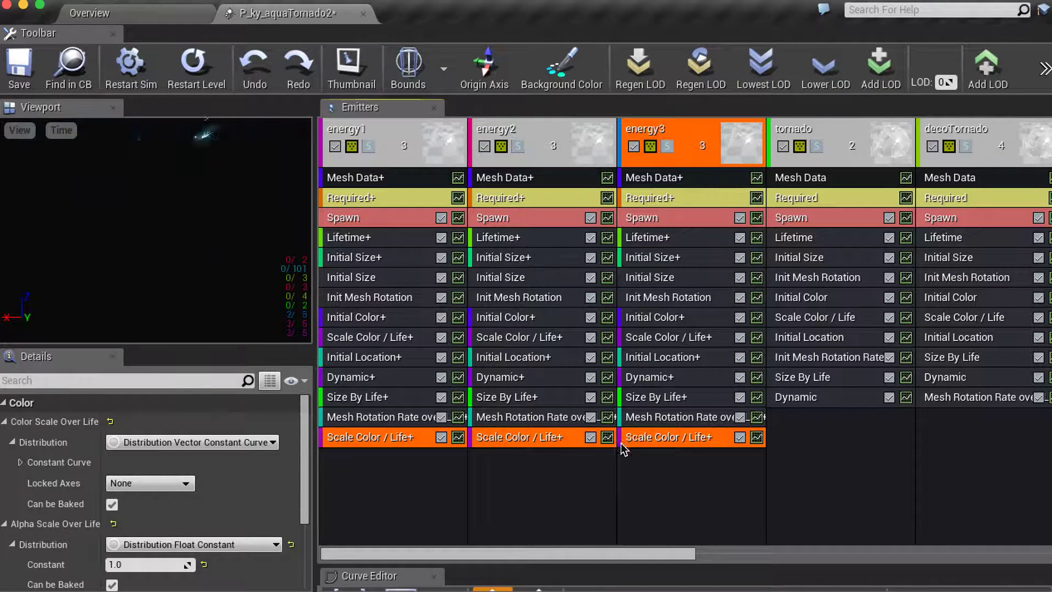
{"action": "left_click_drag", "start_coordinate": [612, 441], "coordinate": [883, 442], "text": "shift"}
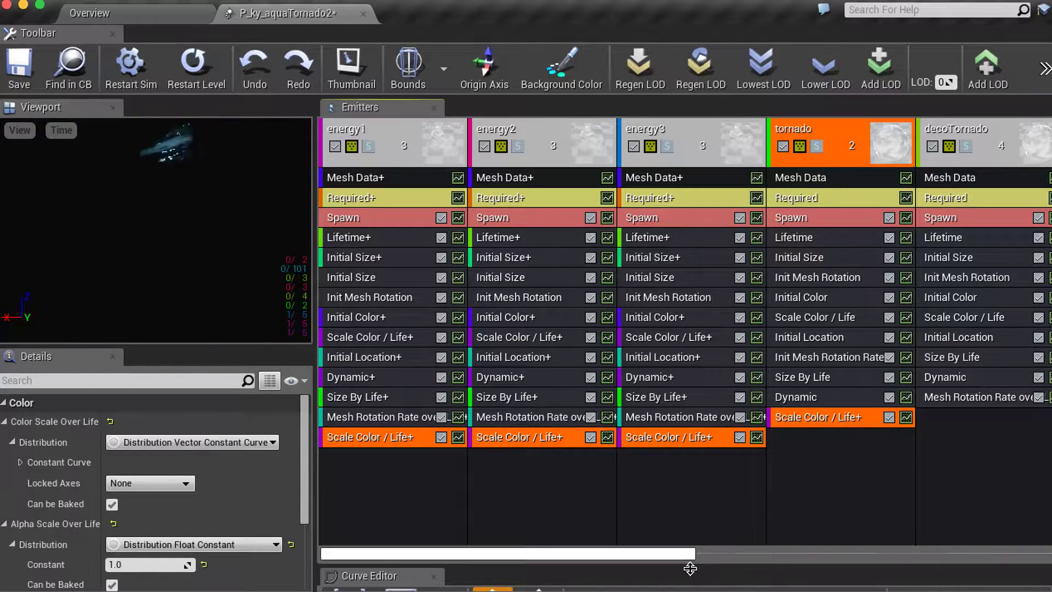
{"action": "left_click_drag", "start_coordinate": [673, 553], "coordinate": [933, 548]}
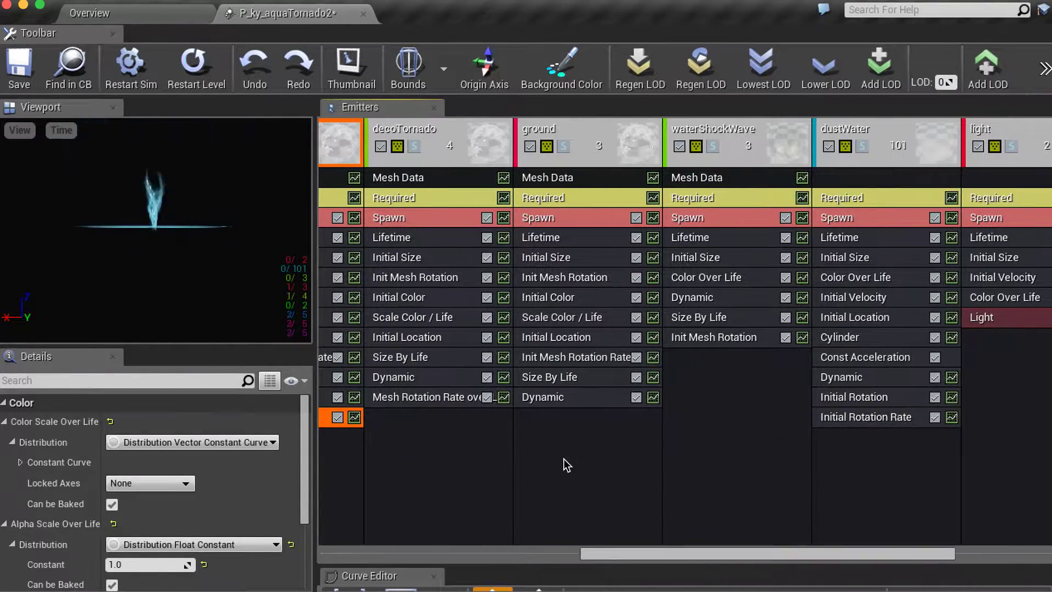
{"action": "mouse_move", "coordinate": [326, 415]}
{"action": "left_mouse_down", "text": "shift"}
{"action": "mouse_move", "coordinate": [591, 419]}
{"action": "mouse_move", "coordinate": [692, 435]}
{"action": "left_mouse_up", "text": "shift"}
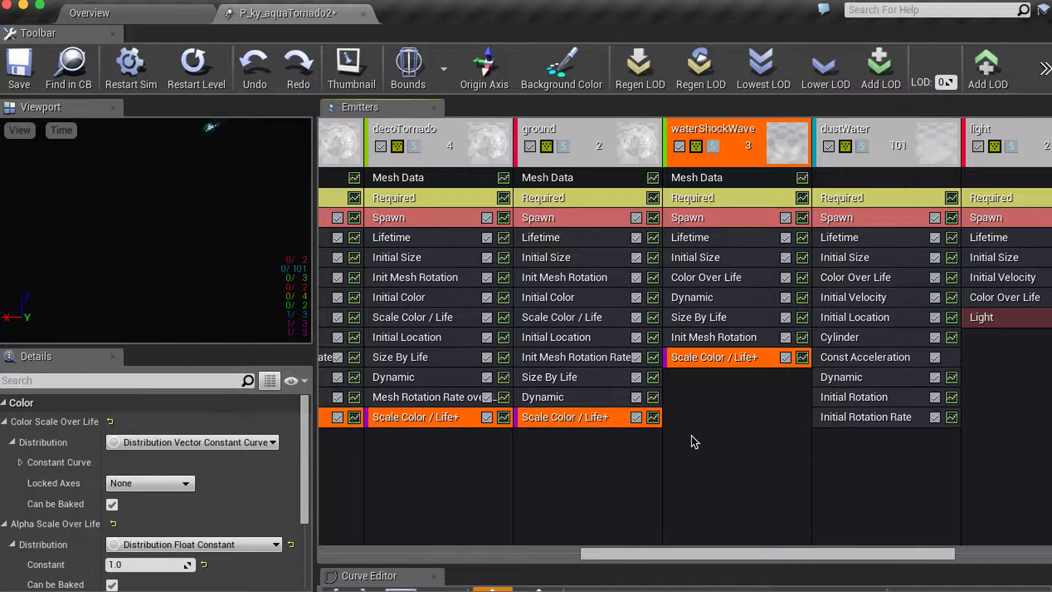
{"action": "left_click_drag", "start_coordinate": [745, 356], "coordinate": [864, 443], "text": "shift"}
{"action": "left_click_drag", "start_coordinate": [862, 550], "coordinate": [949, 496]}
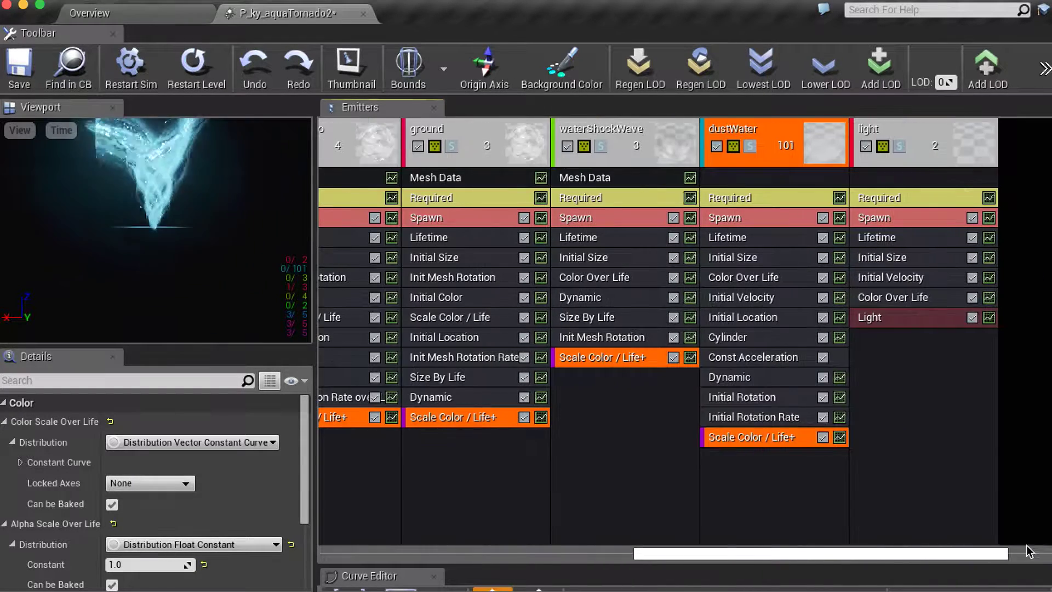
{"action": "left_click_drag", "start_coordinate": [706, 436], "coordinate": [811, 434]}
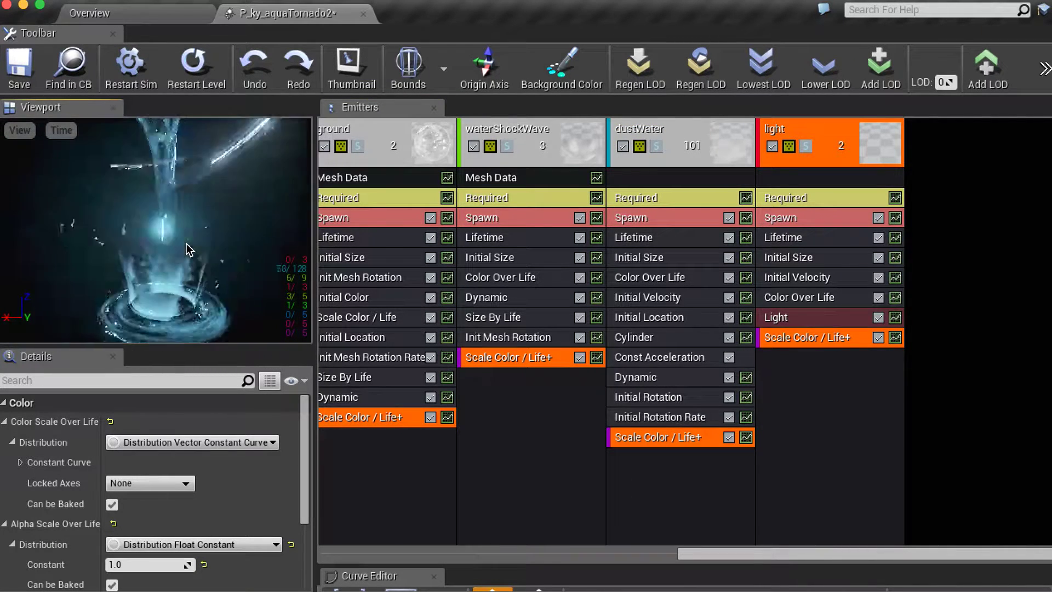
Step: Switch Color Scale Over Life to Distribution Vector Constant and set its red channel to 10
{"action": "left_click", "coordinate": [225, 439]}
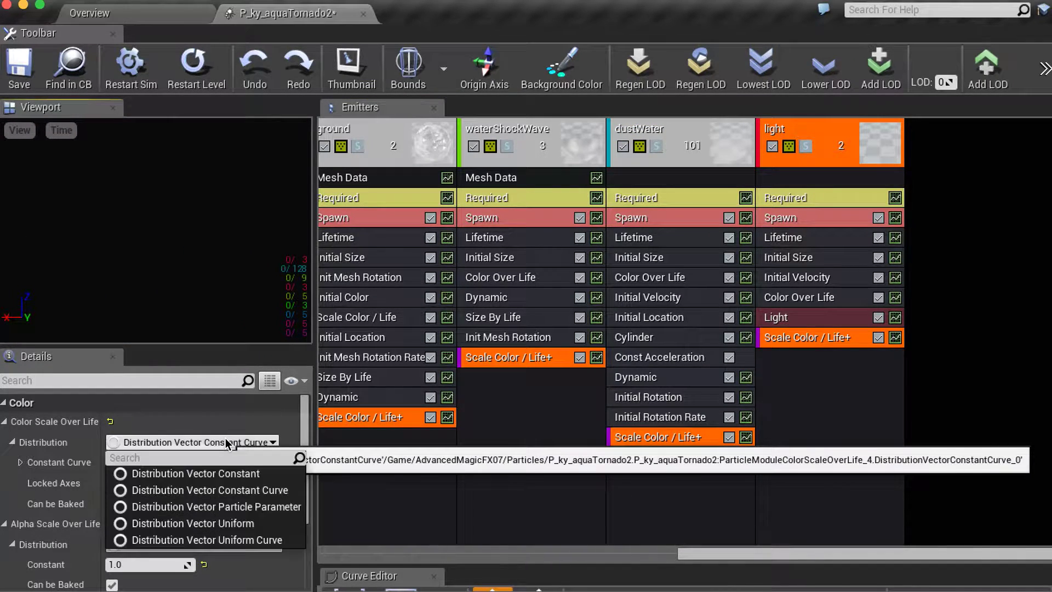
{"action": "left_click", "coordinate": [219, 473]}
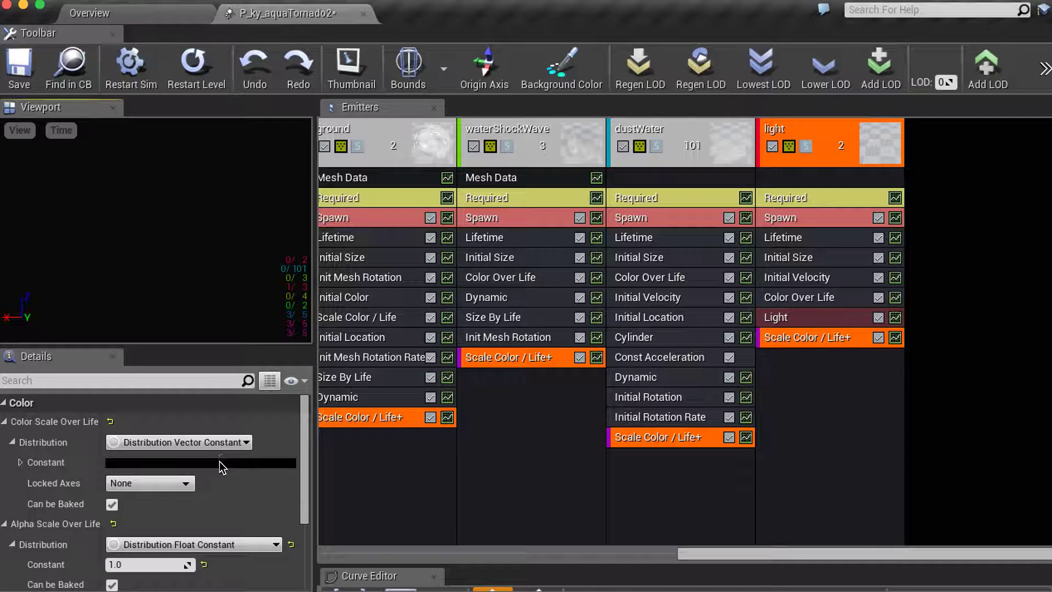
{"action": "left_click", "coordinate": [219, 464]}
{"action": "left_click", "coordinate": [456, 286]}
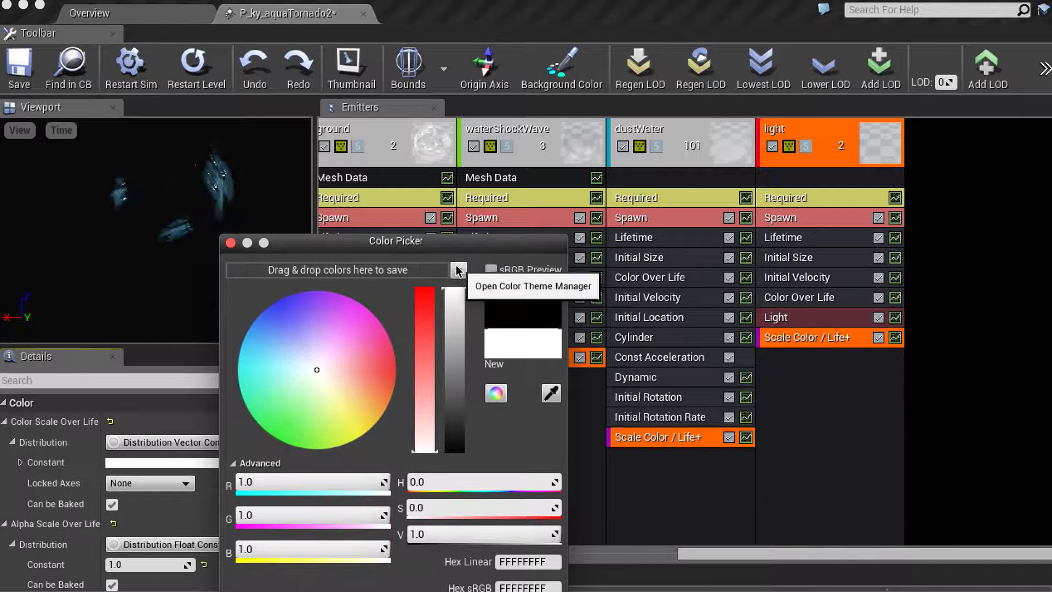
{"action": "left_click", "coordinate": [307, 311]}
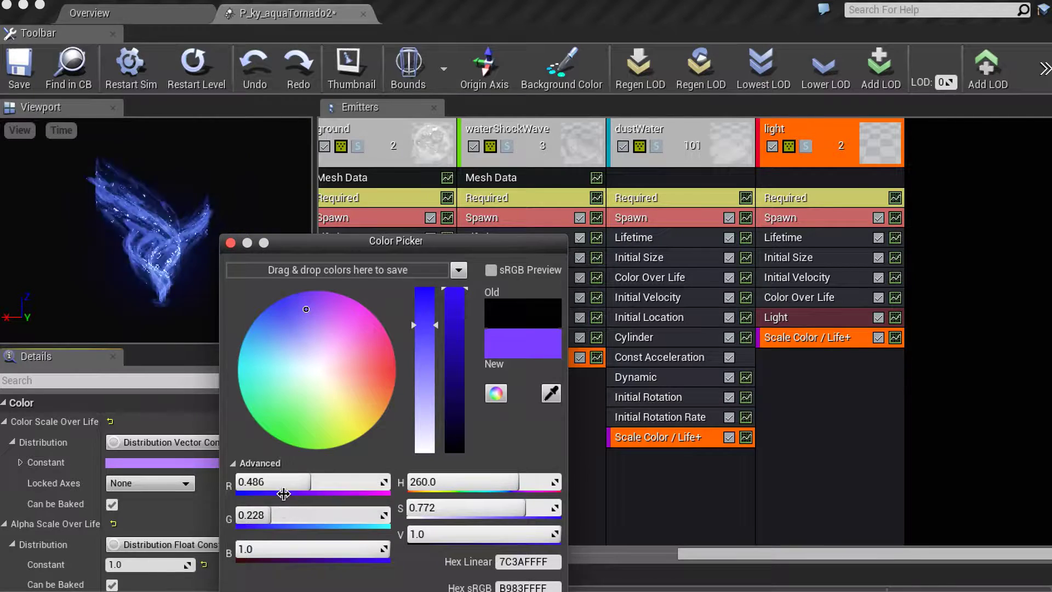
{"action": "type", "text": "10"}
{"action": "key", "text": "Return"}
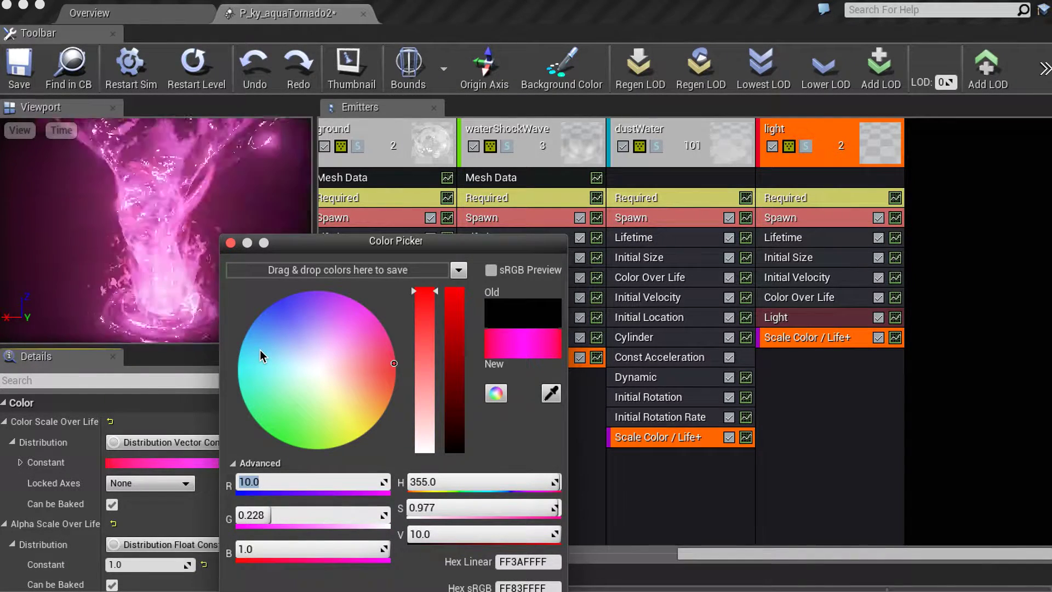
Step: Try several hues, settle on hot pink (10.0, 0.231, 1.629), and return to the Overview level
{"action": "left_click", "coordinate": [390, 396]}
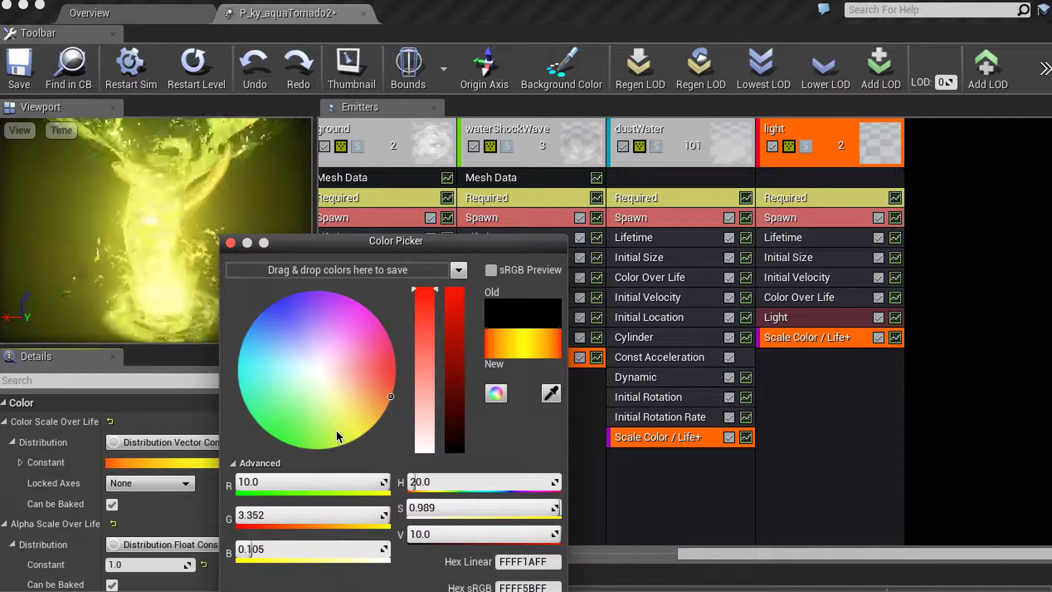
{"action": "left_click", "coordinate": [336, 430]}
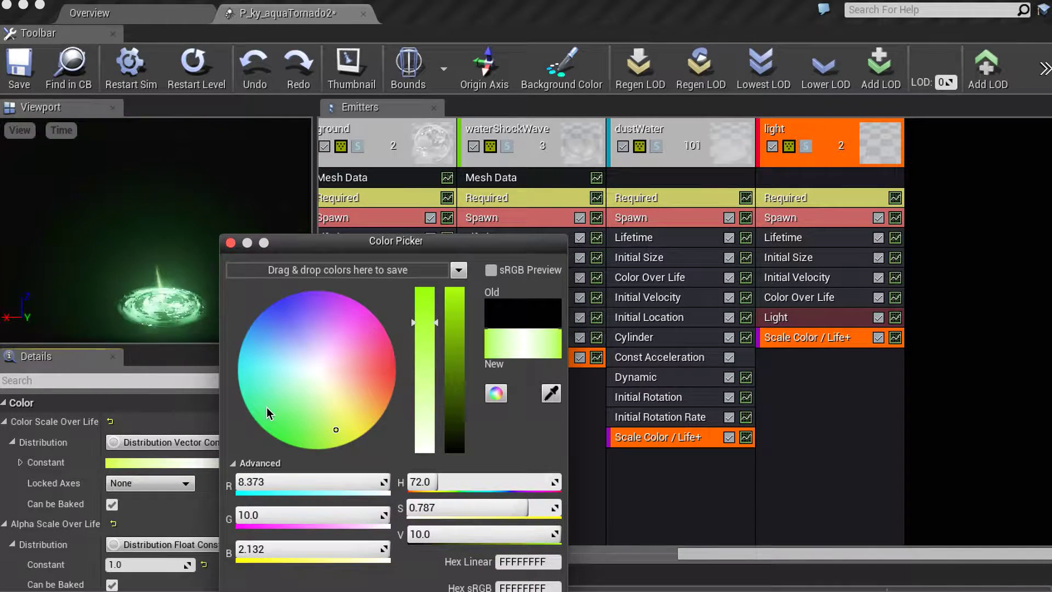
{"action": "left_click", "coordinate": [268, 417]}
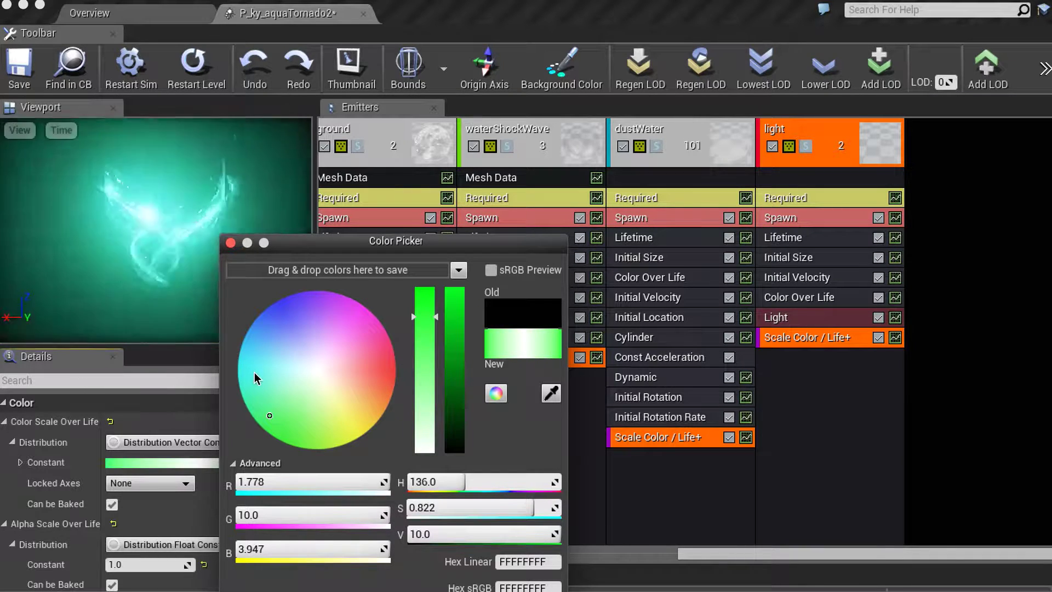
{"action": "left_click", "coordinate": [253, 364]}
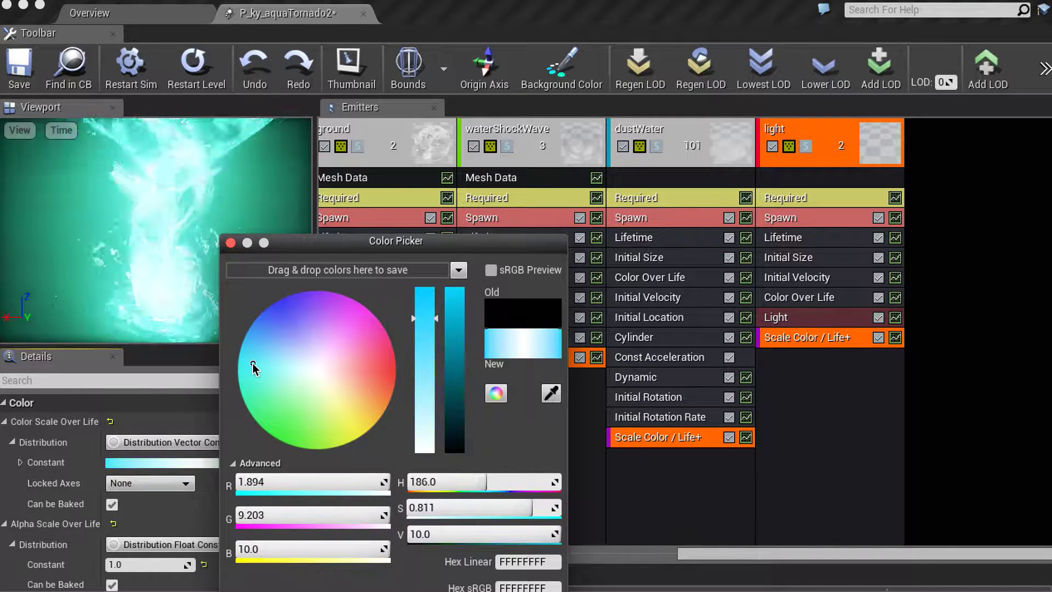
{"action": "left_click", "coordinate": [285, 305]}
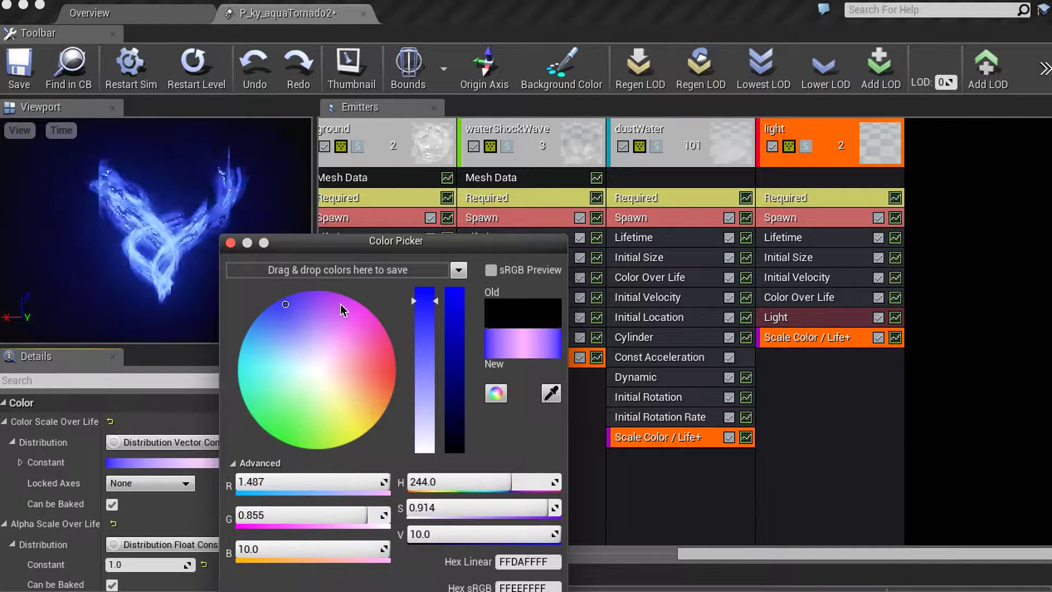
{"action": "left_click", "coordinate": [367, 320]}
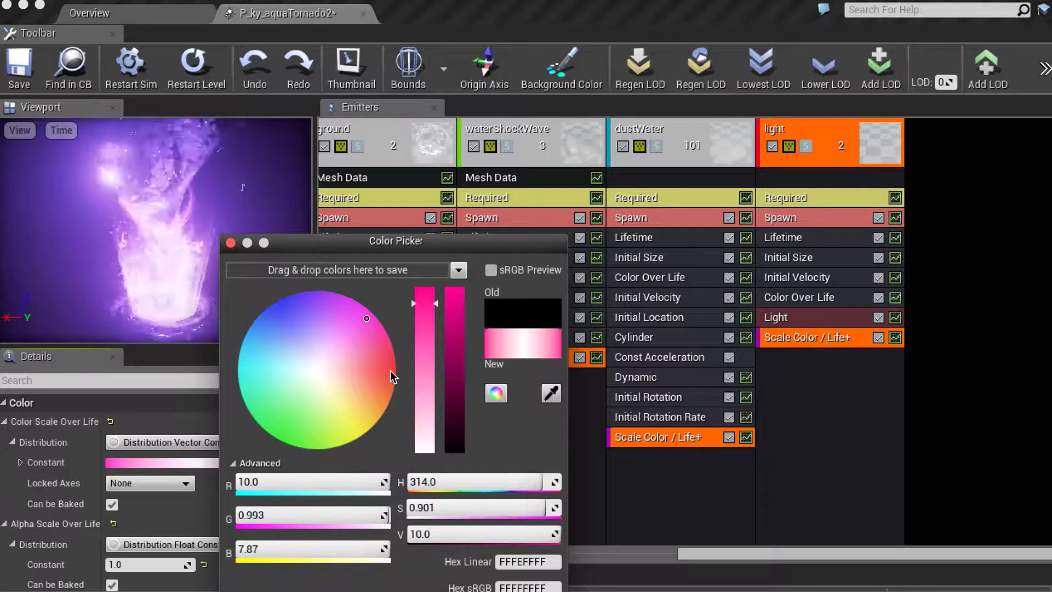
{"action": "left_click", "coordinate": [390, 372]}
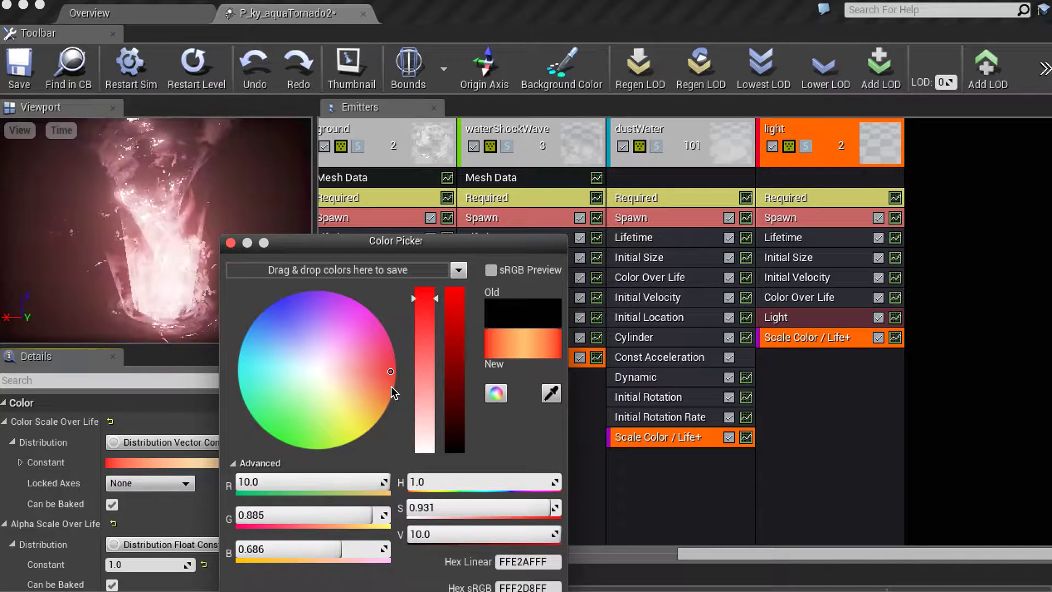
{"action": "left_click", "coordinate": [392, 387]}
{"action": "left_click", "coordinate": [394, 354]}
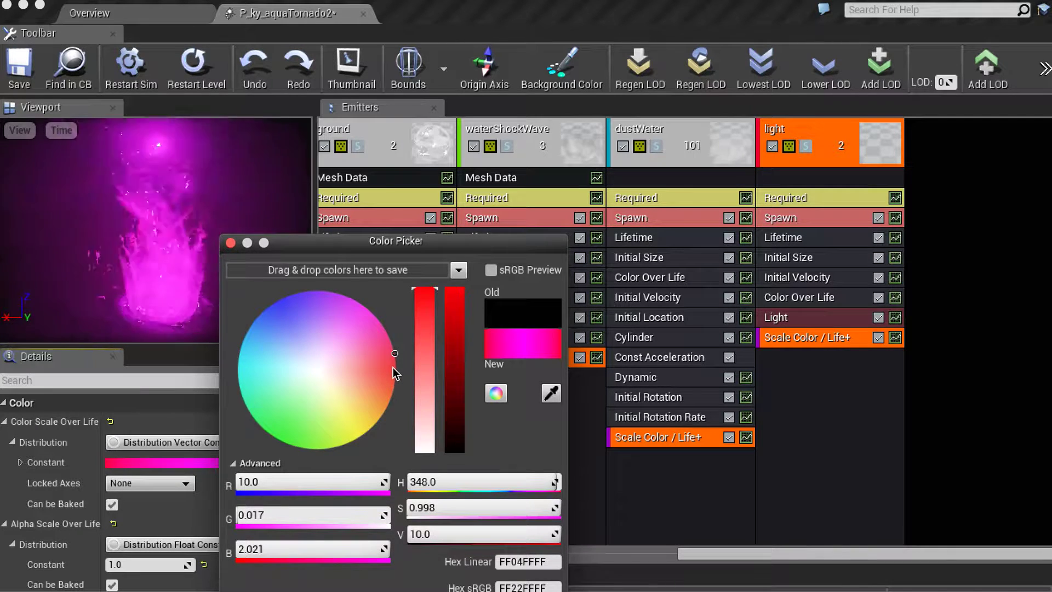
{"action": "left_click", "coordinate": [394, 359]}
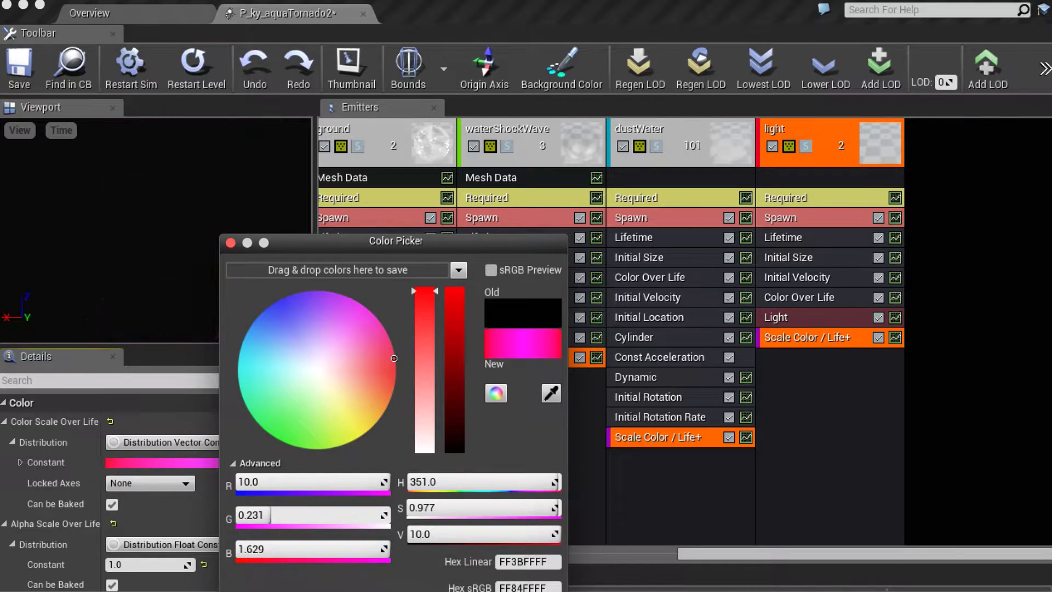
{"action": "left_click", "coordinate": [245, 20]}
{"action": "left_click", "coordinate": [164, 10]}
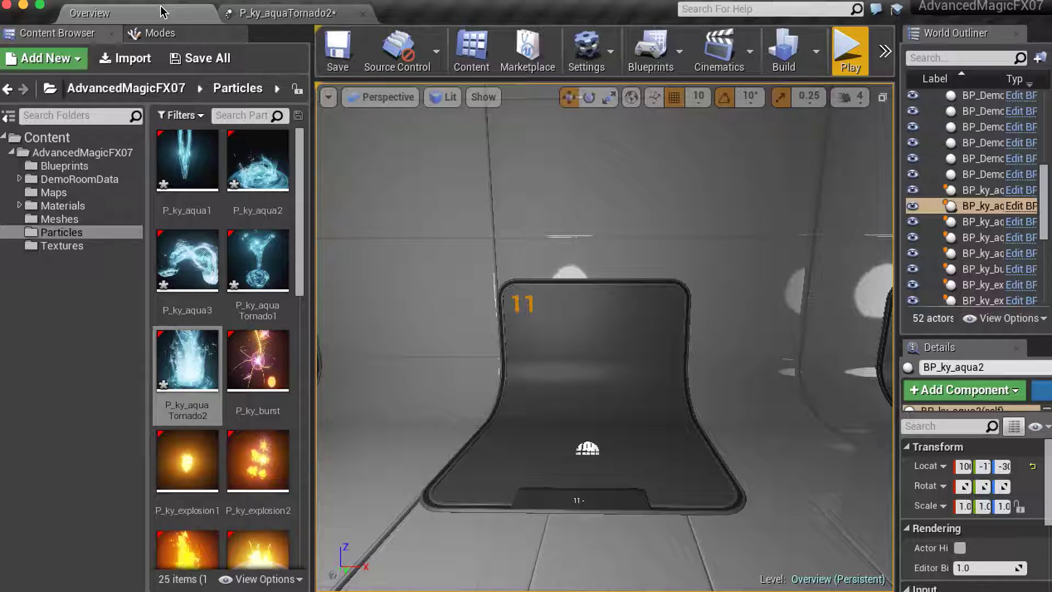
Step: Play the Overview level to watch the pink tornado at pedestal 11
{"action": "left_click", "coordinate": [848, 51]}
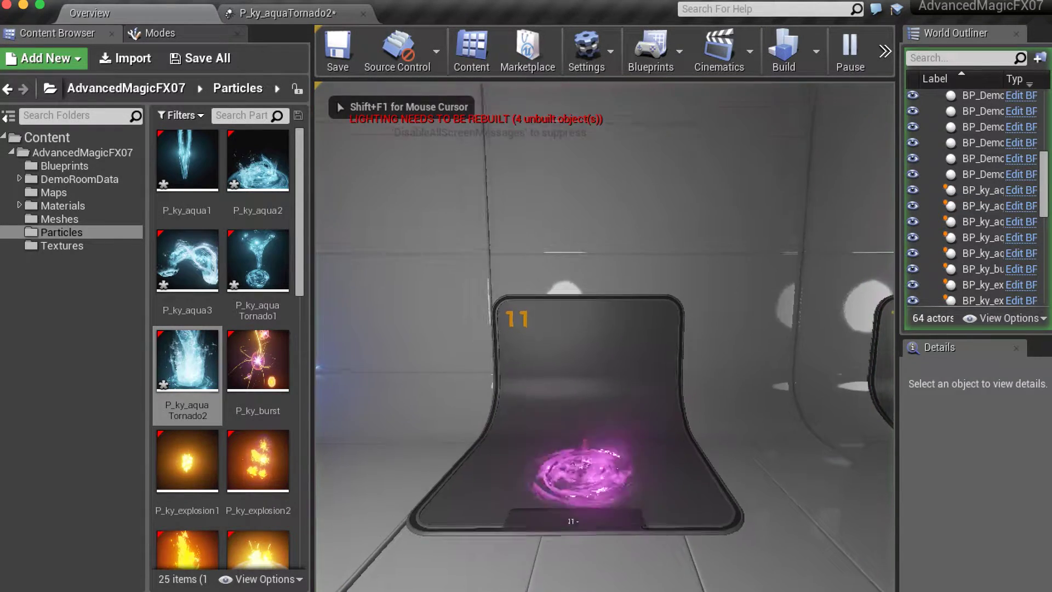